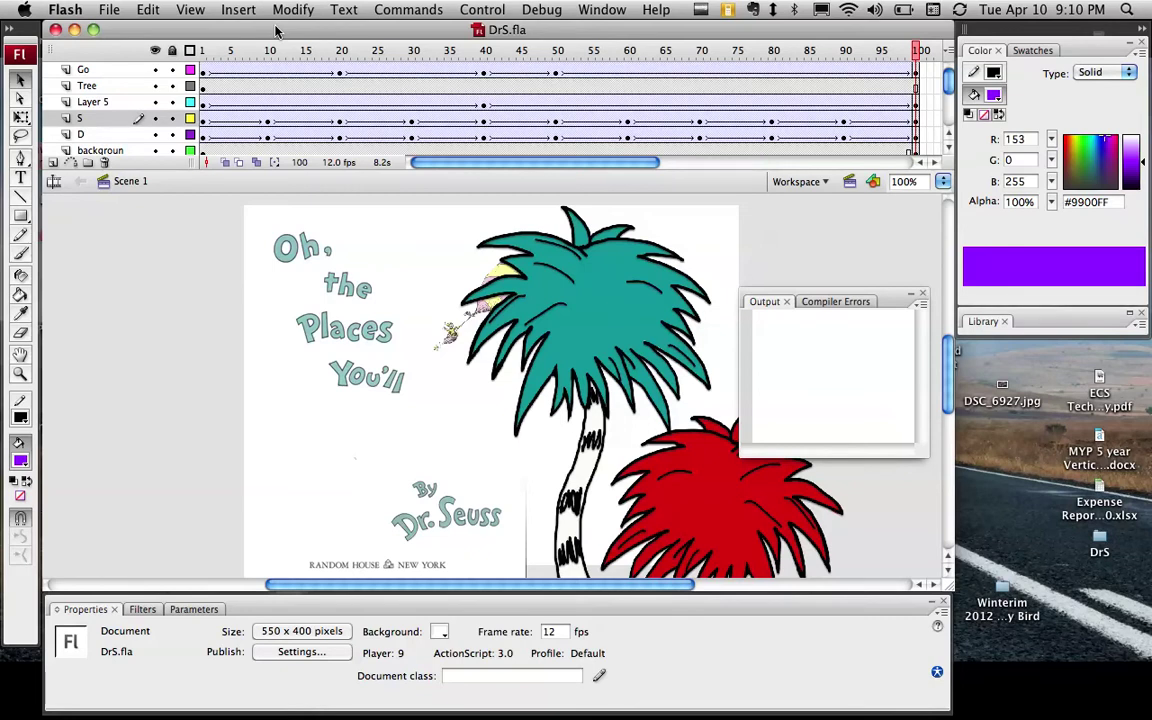
Step: Preview the Flash animation on the timeline, then begin exporting it as a movie
{"action": "left_click", "coordinate": [541, 9]}
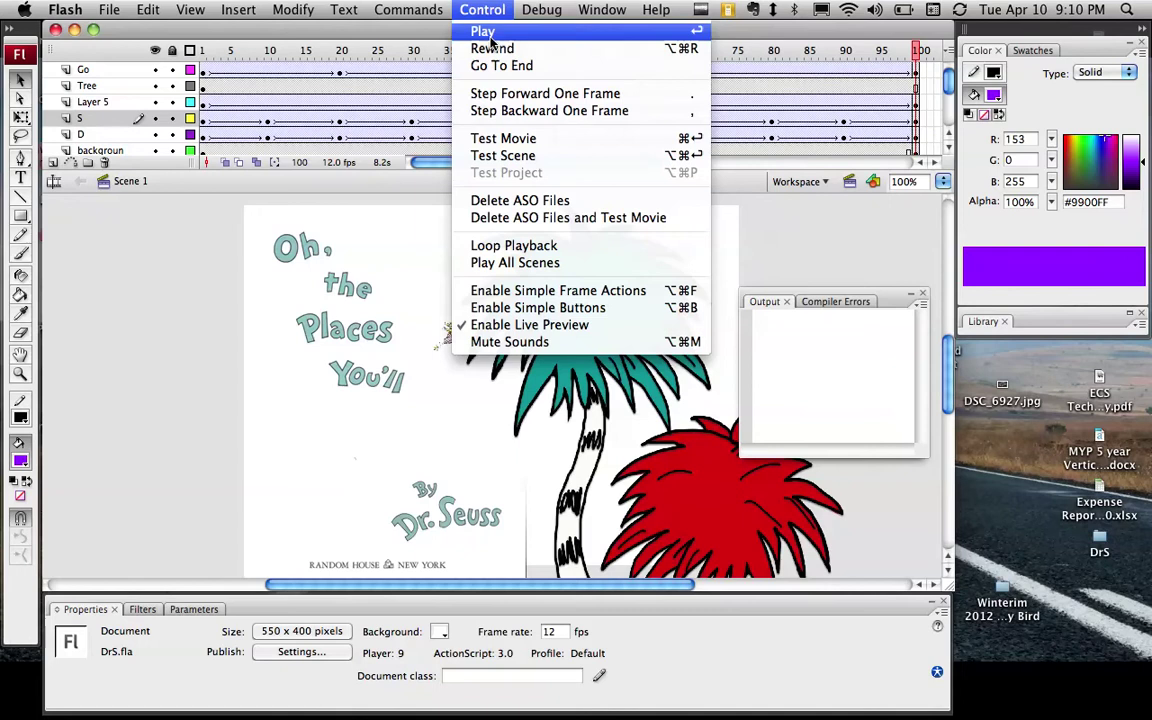
{"action": "left_click", "coordinate": [482, 32]}
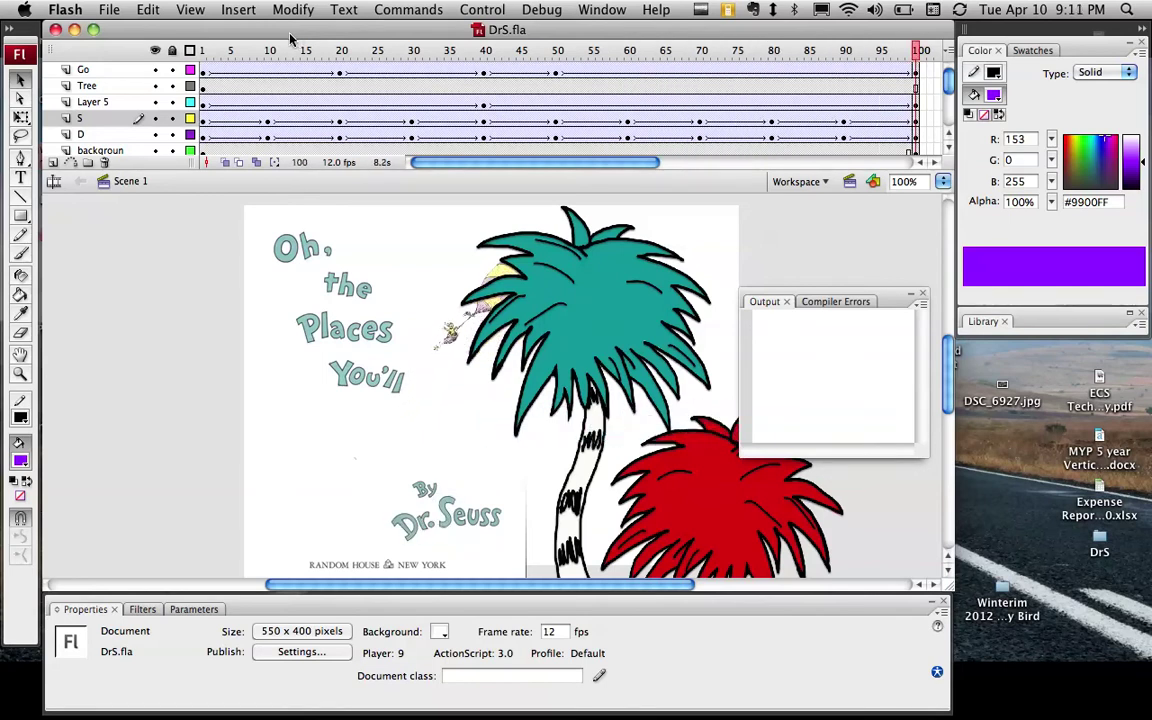
{"action": "left_click", "coordinate": [112, 11]}
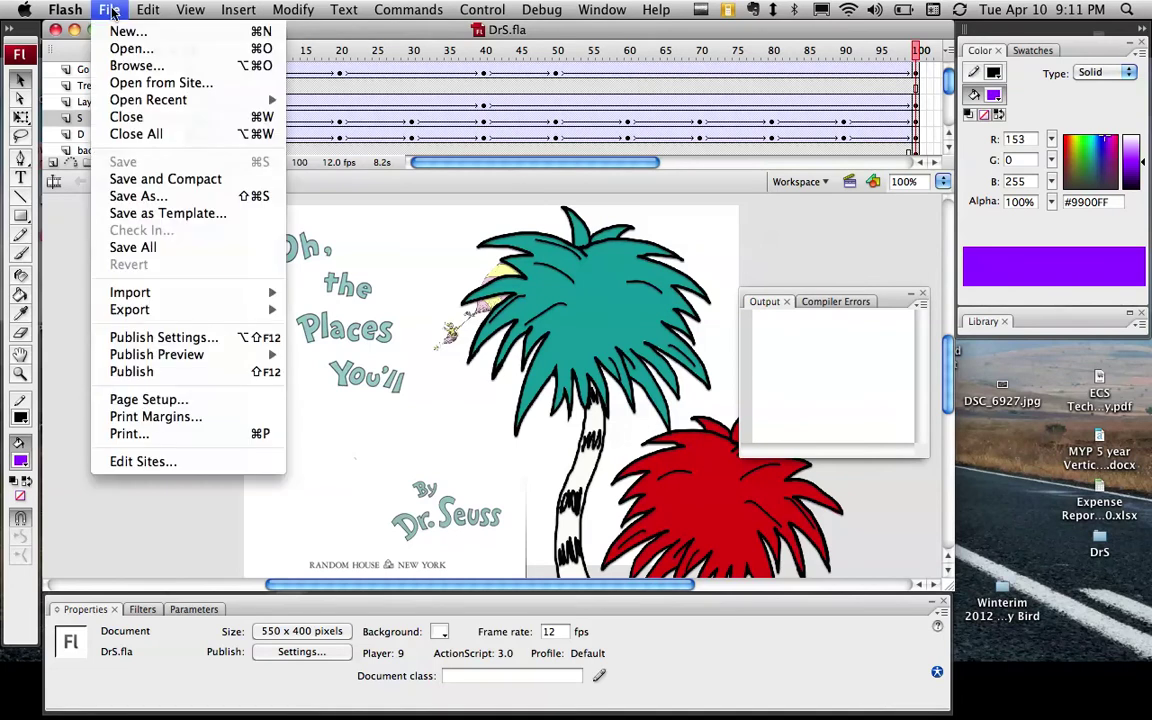
{"action": "mouse_move", "coordinate": [180, 311]}
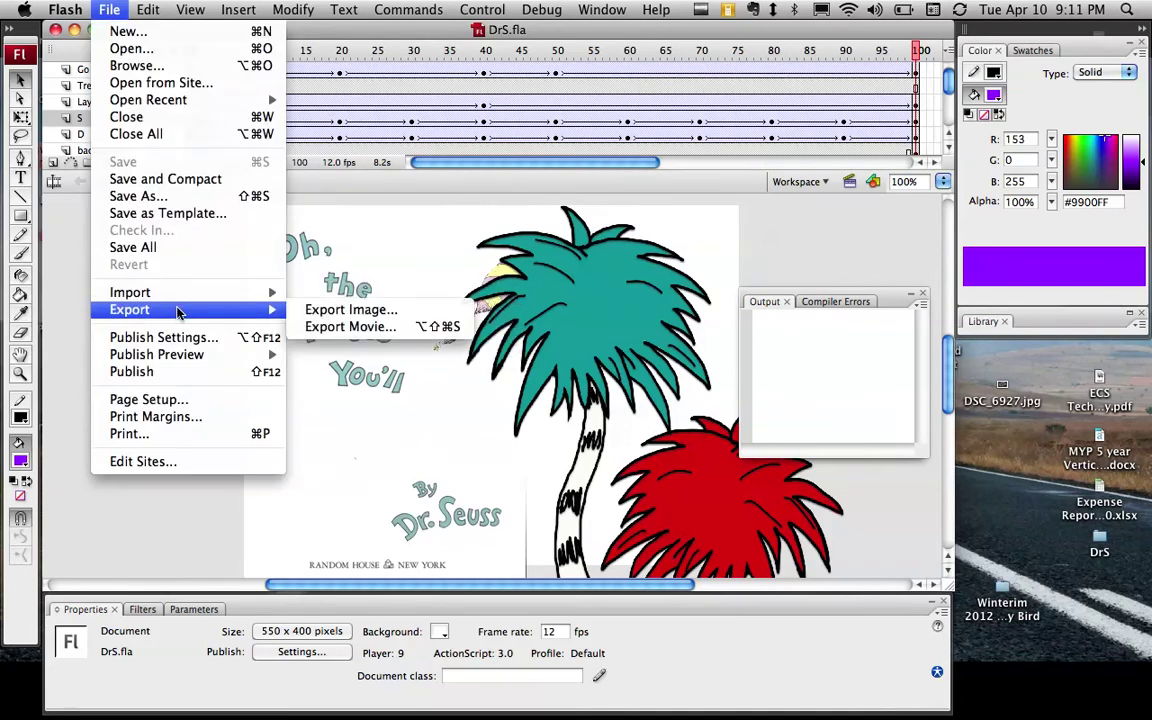
{"action": "left_click", "coordinate": [350, 327]}
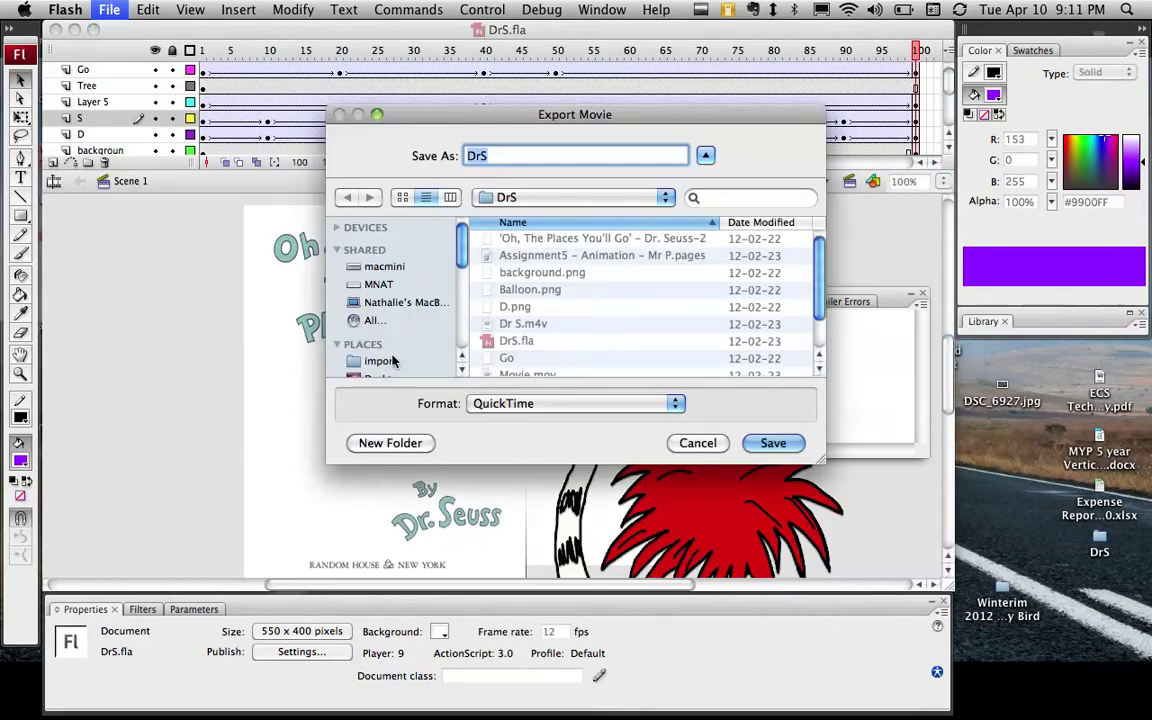
Step: Set the export format to QuickTime and save DrS.mov to the Desktop
{"action": "left_click", "coordinate": [487, 404]}
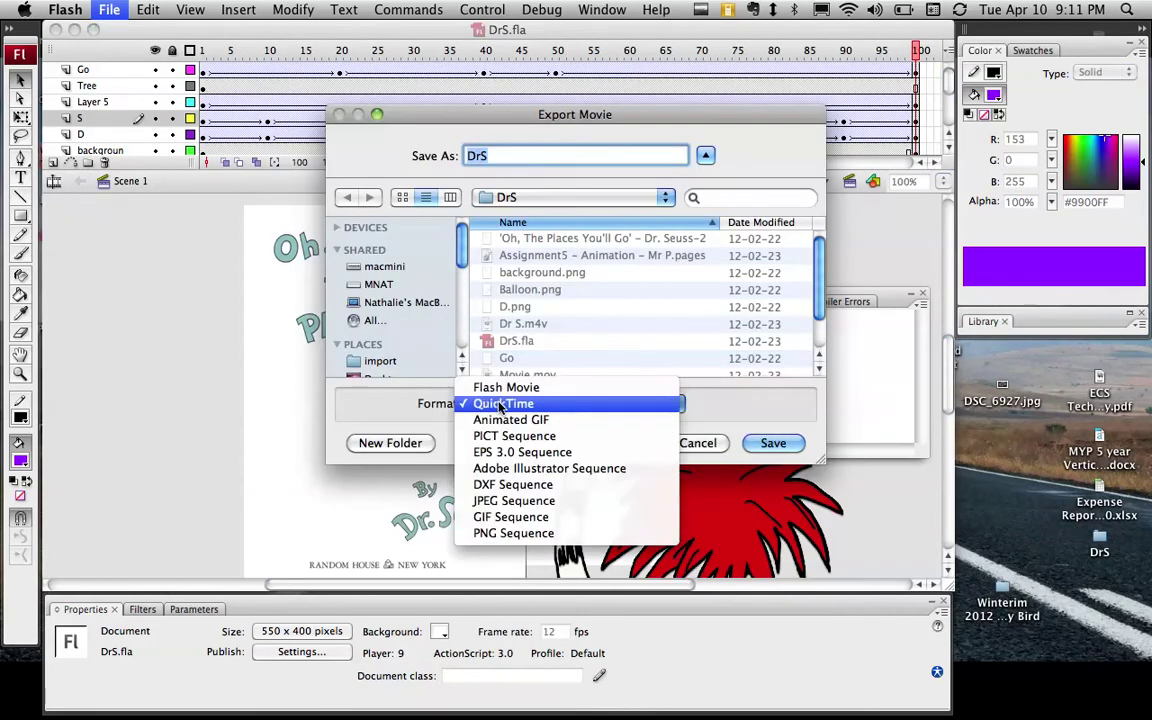
{"action": "left_click", "coordinate": [505, 388]}
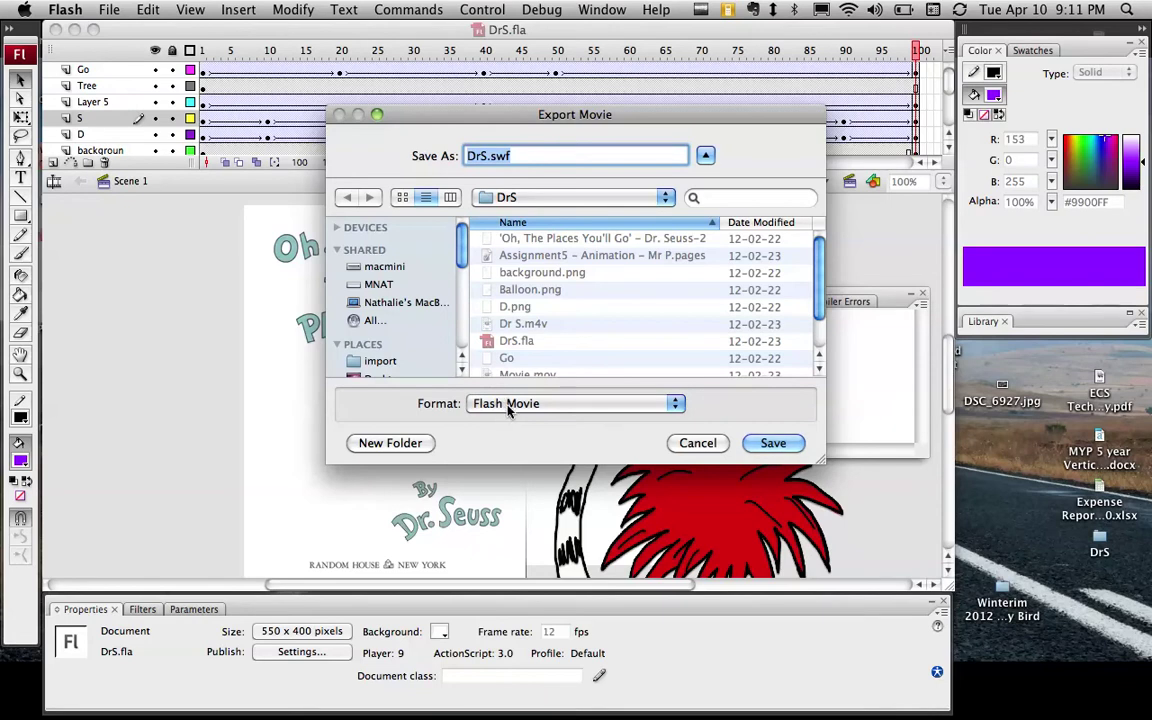
{"action": "left_click", "coordinate": [508, 404]}
{"action": "left_click", "coordinate": [510, 419]}
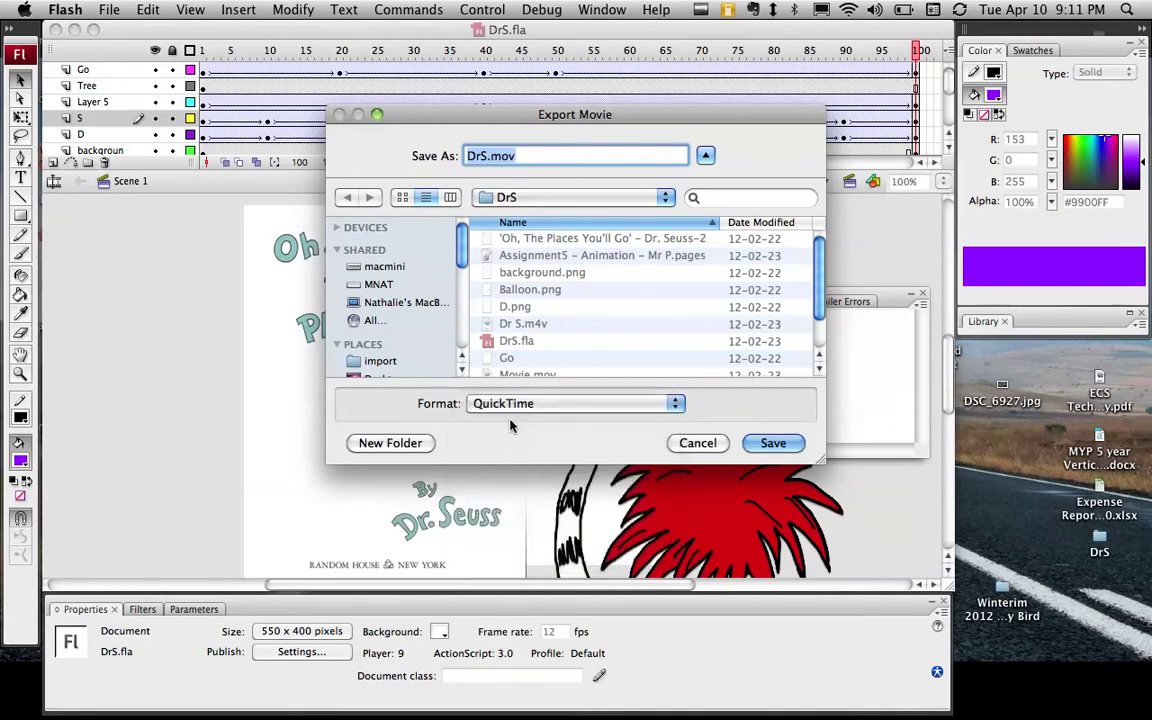
{"action": "scroll", "coordinate": [397, 332], "scroll_direction": "down", "scroll_amount": 3}
{"action": "left_click", "coordinate": [396, 336]}
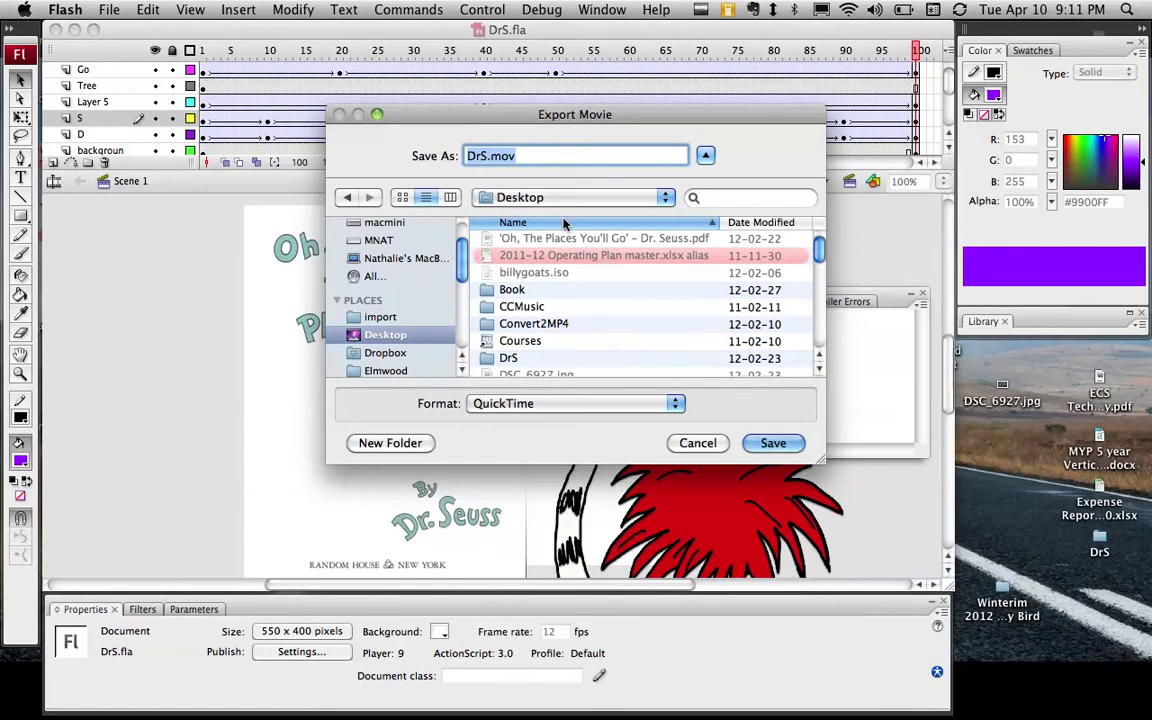
{"action": "left_click", "coordinate": [772, 443]}
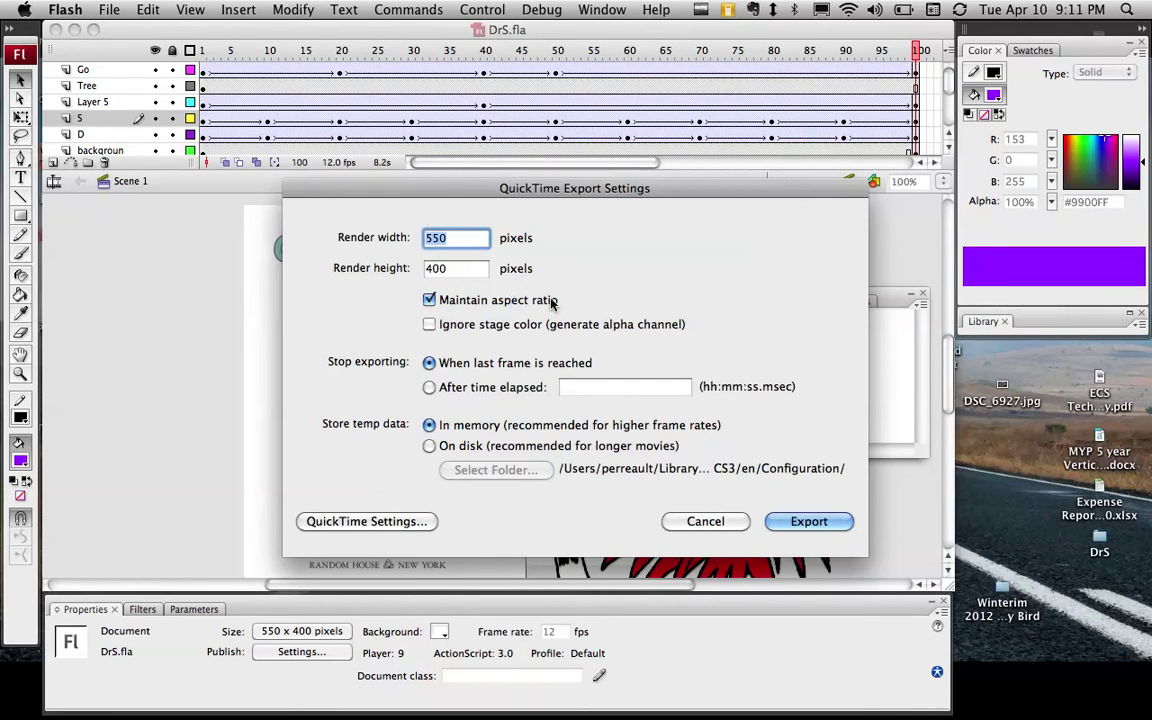
Step: Export DrS.mov with the QuickTime settings and dismiss the completion alert
{"action": "left_click", "coordinate": [810, 522]}
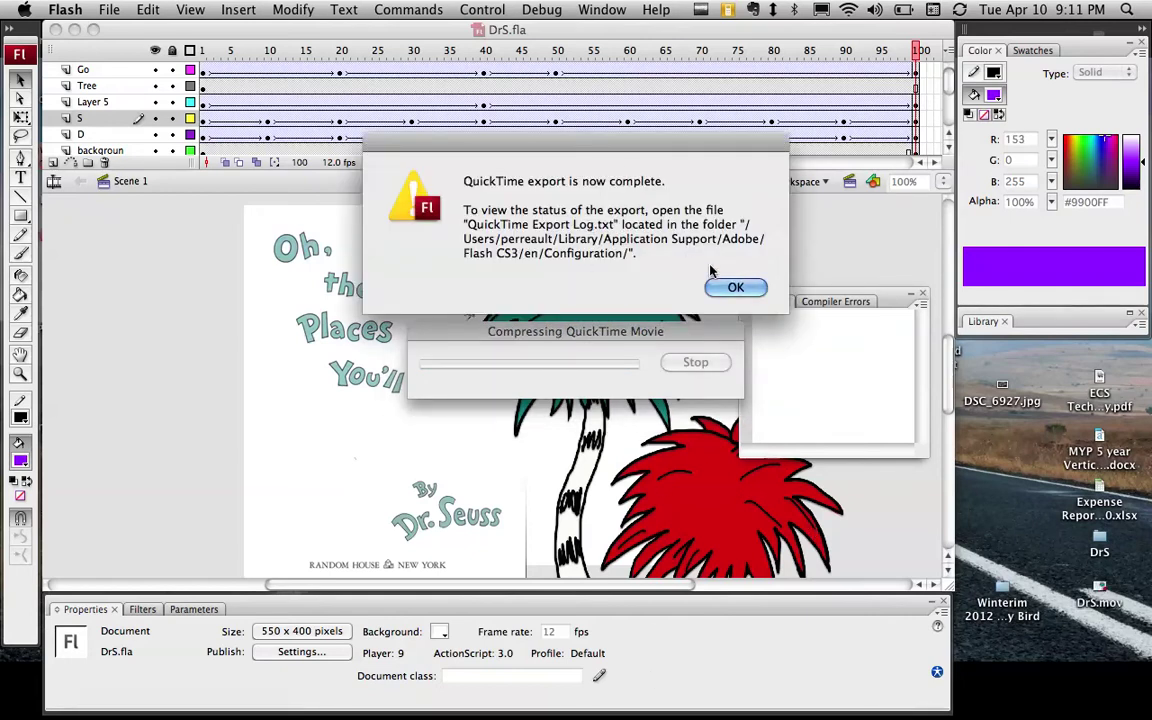
{"action": "left_click", "coordinate": [735, 288]}
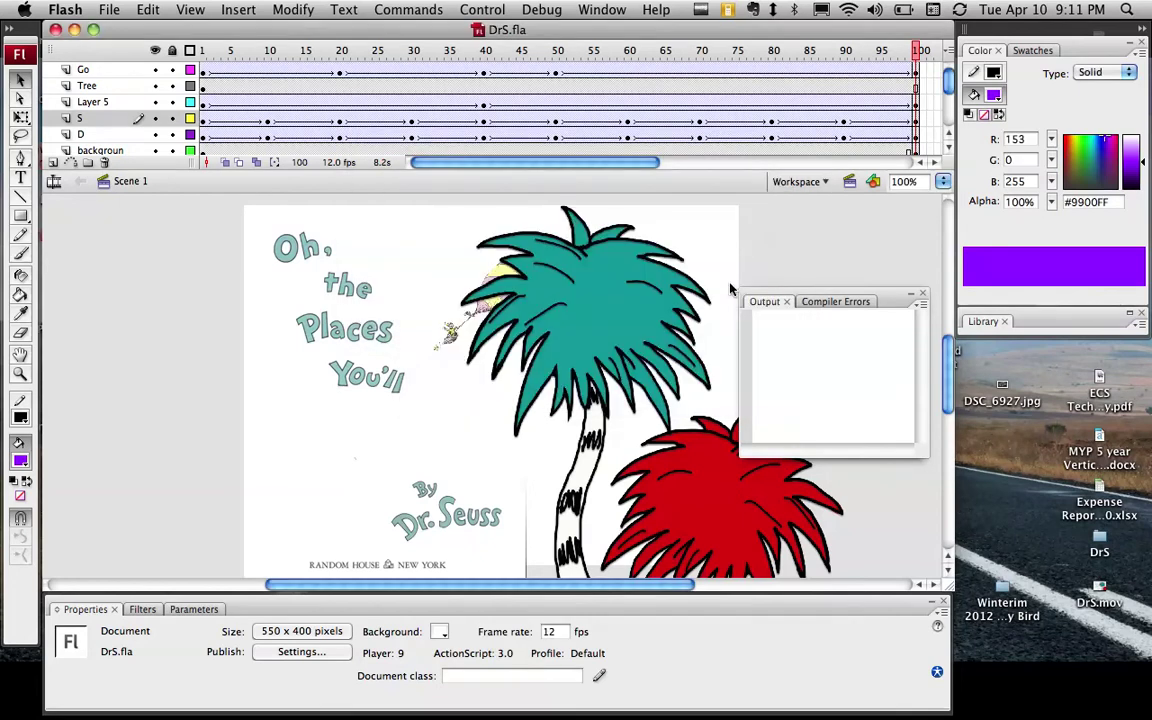
Step: Switch to iMovie, postpone iPhoto video thumbnails, and back out of the new-project dialog
{"action": "left_click", "coordinate": [549, 695]}
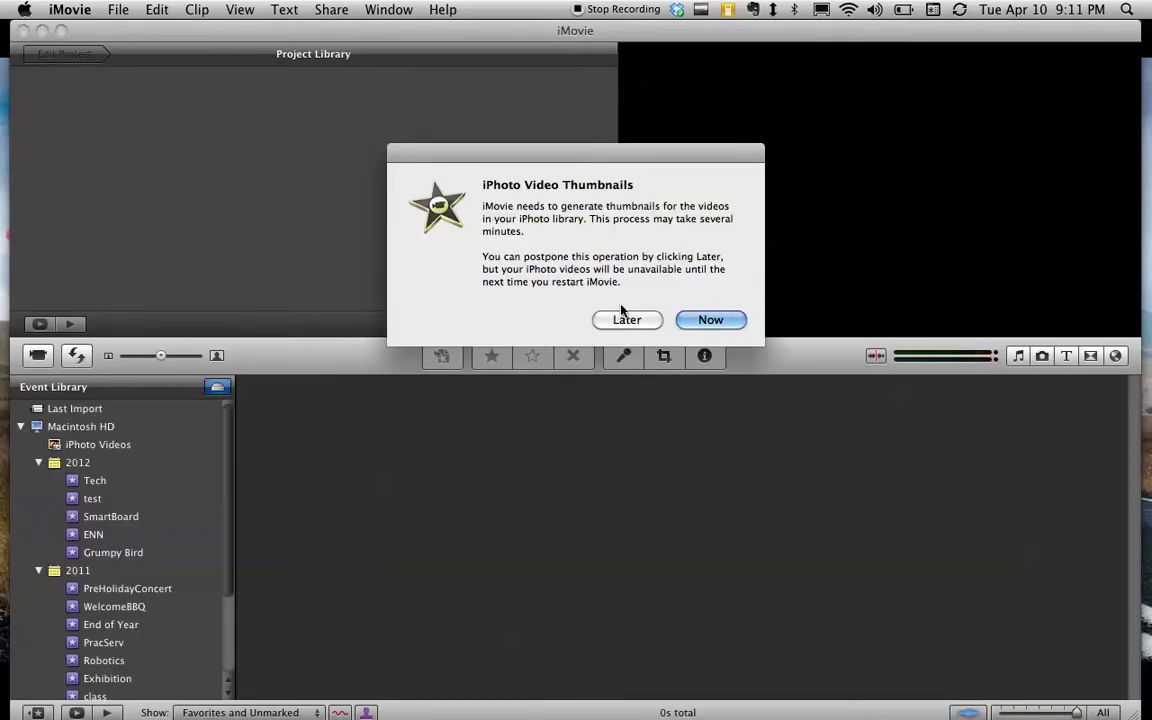
{"action": "left_click", "coordinate": [621, 320]}
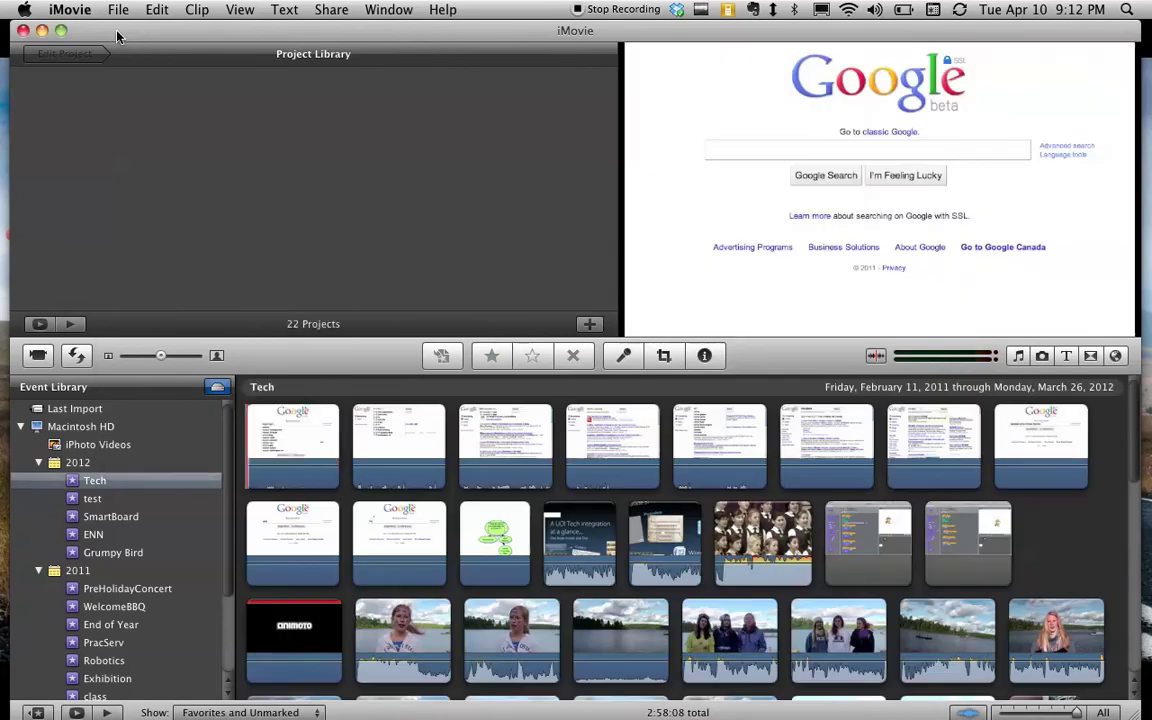
{"action": "left_click", "coordinate": [118, 9]}
{"action": "left_click", "coordinate": [140, 28]}
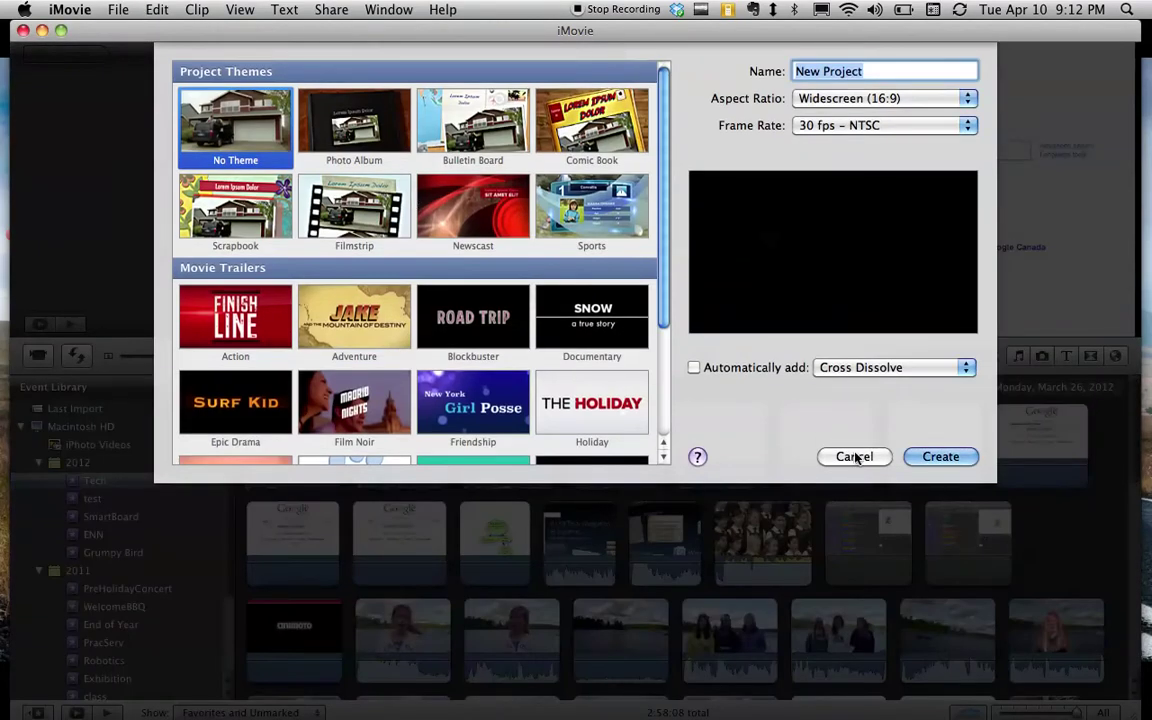
{"action": "left_click", "coordinate": [854, 456]}
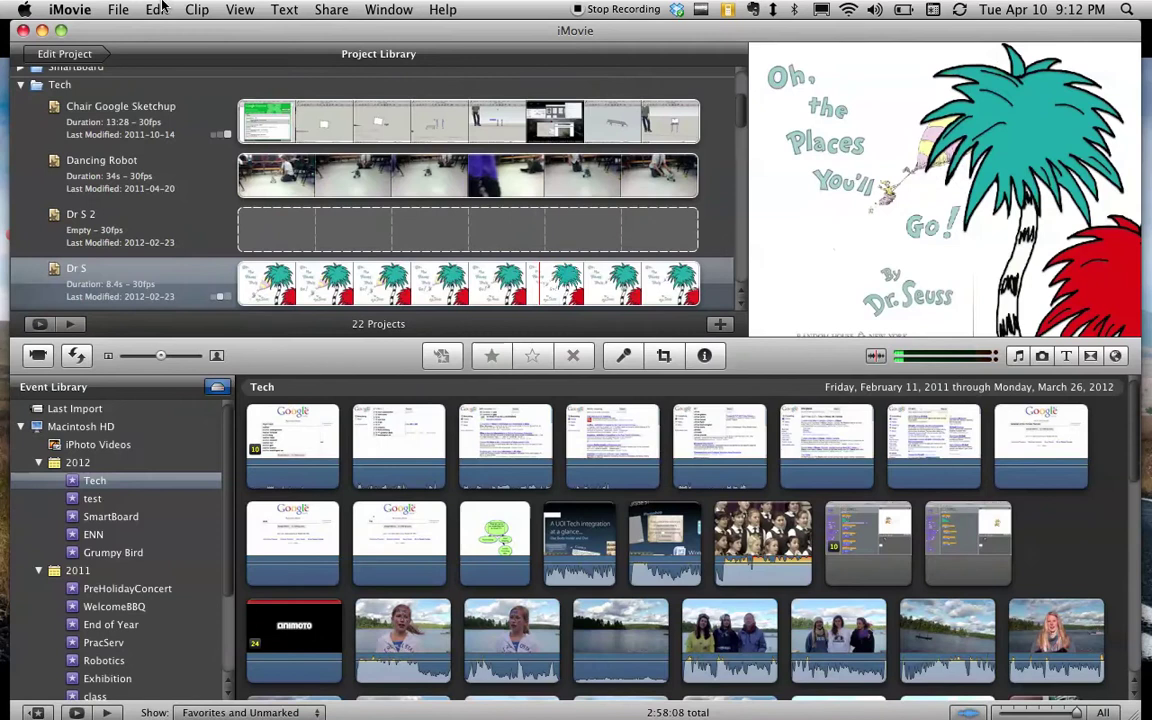
Step: Import DrS.mov from the Desktop into a new event named 'Animation'
{"action": "left_click", "coordinate": [116, 9]}
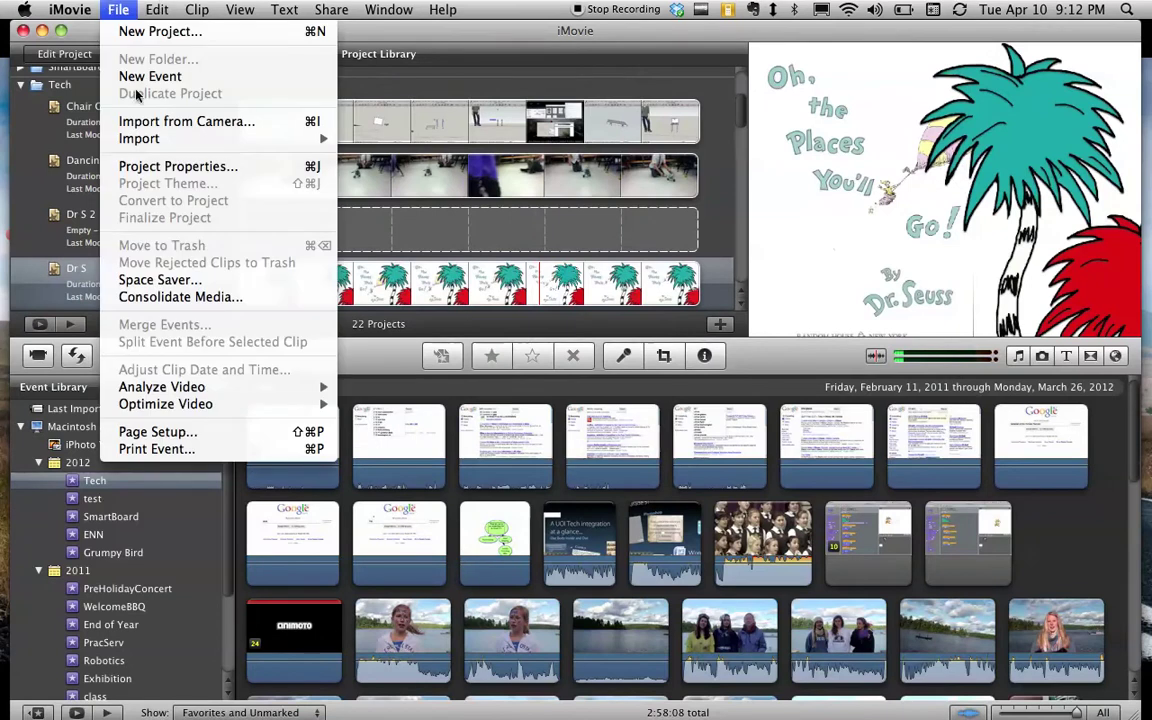
{"action": "mouse_move", "coordinate": [205, 138]}
{"action": "left_click", "coordinate": [400, 138]}
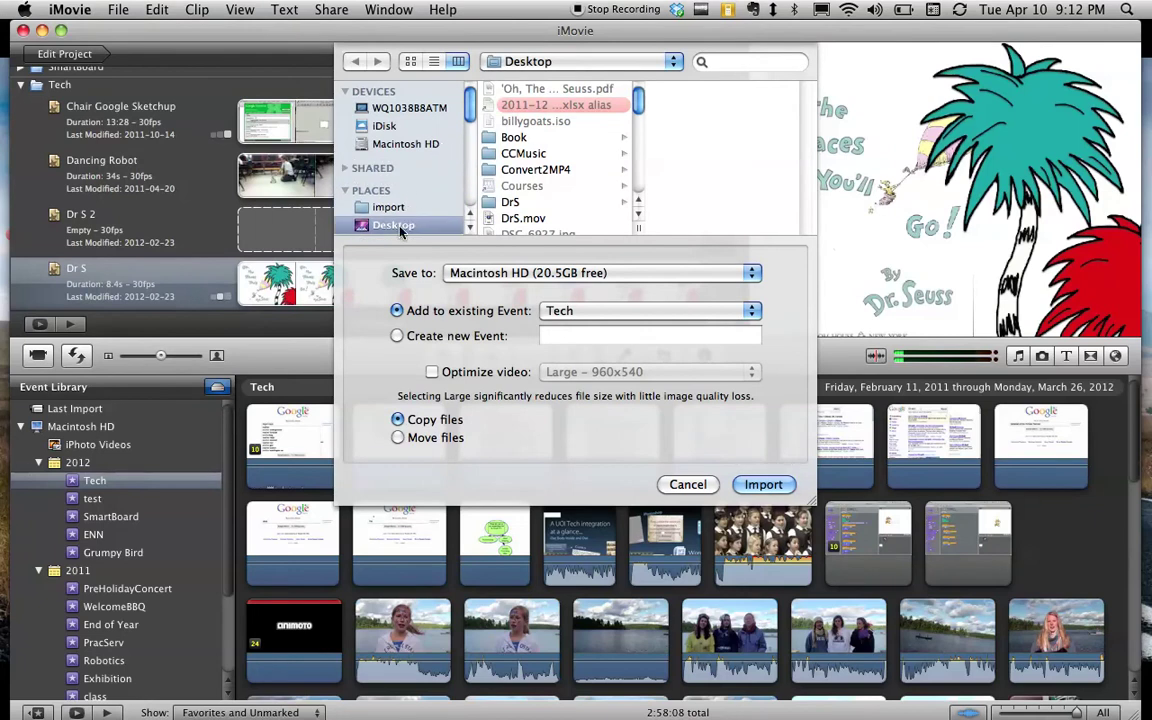
{"action": "left_click", "coordinate": [525, 218]}
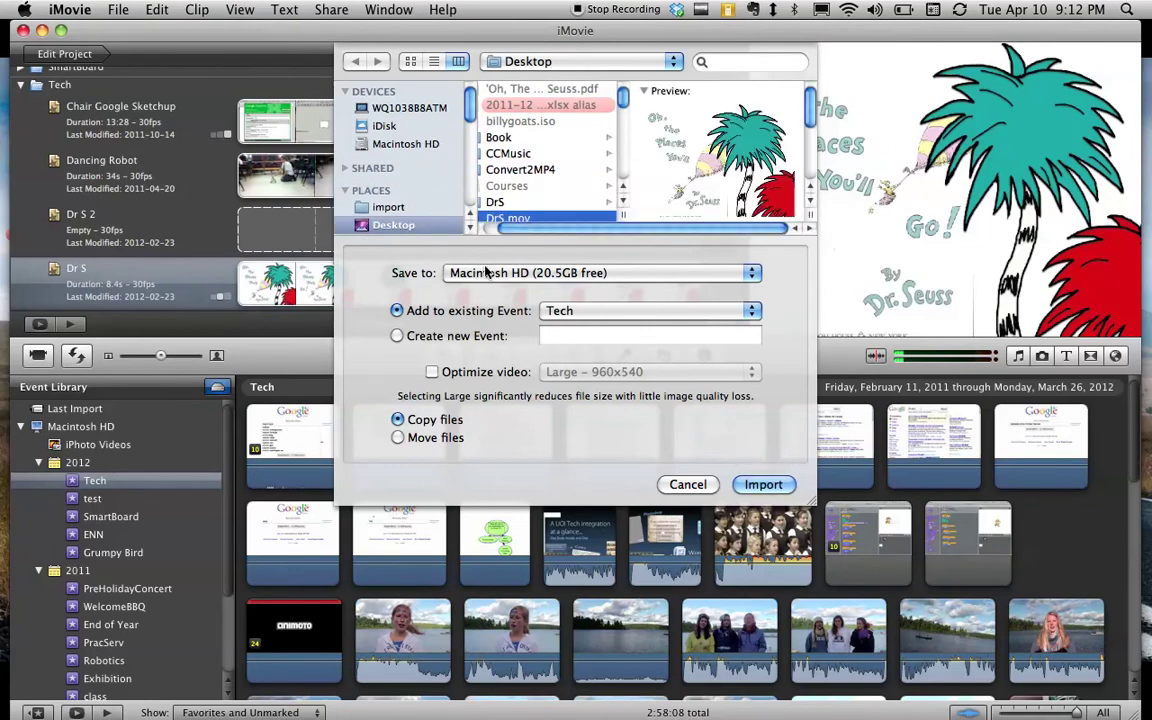
{"action": "left_click", "coordinate": [416, 340]}
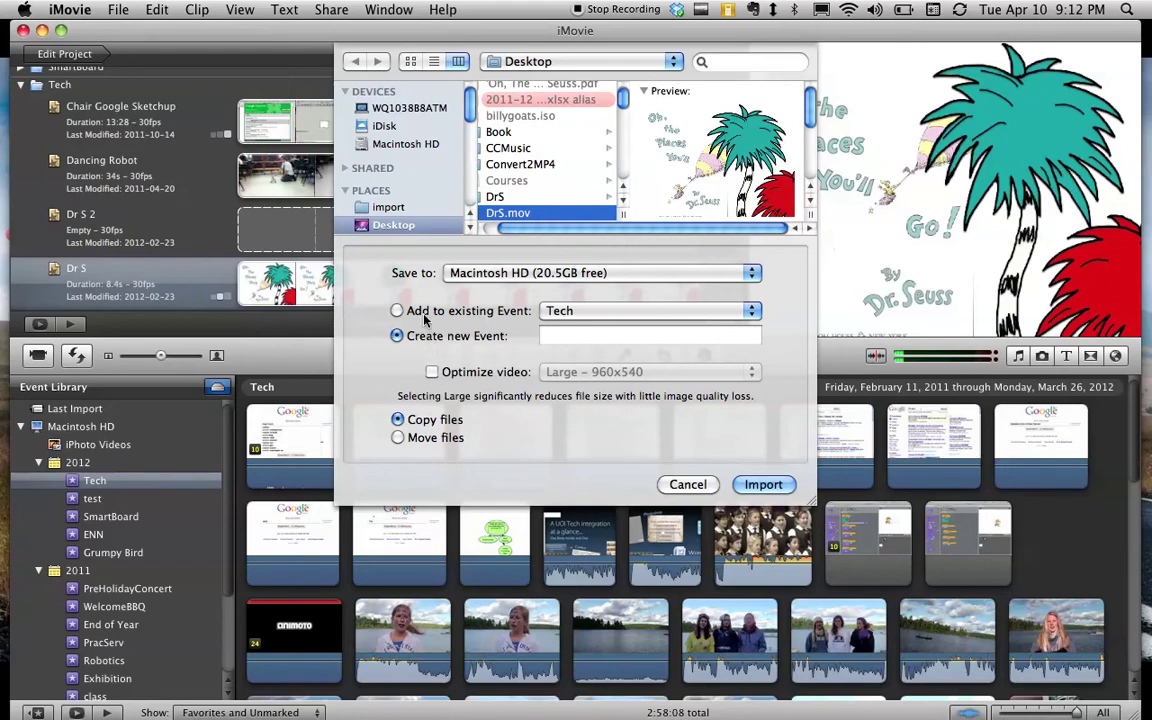
{"action": "left_click", "coordinate": [420, 310]}
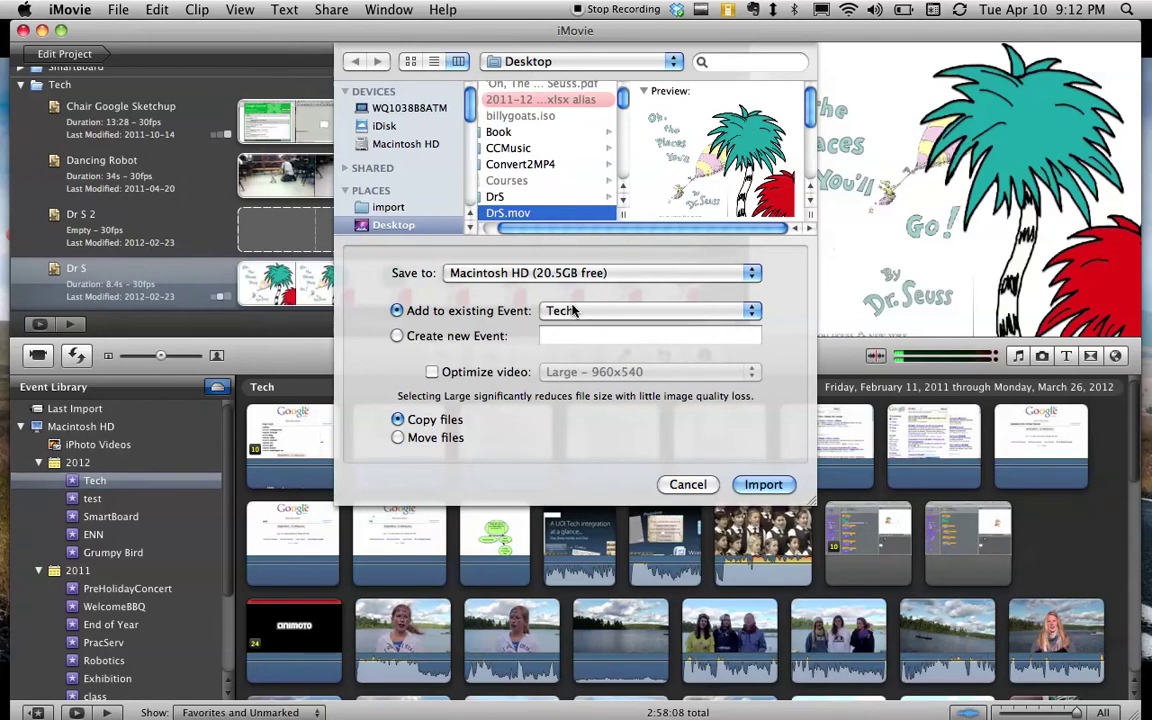
{"action": "left_click", "coordinate": [437, 337]}
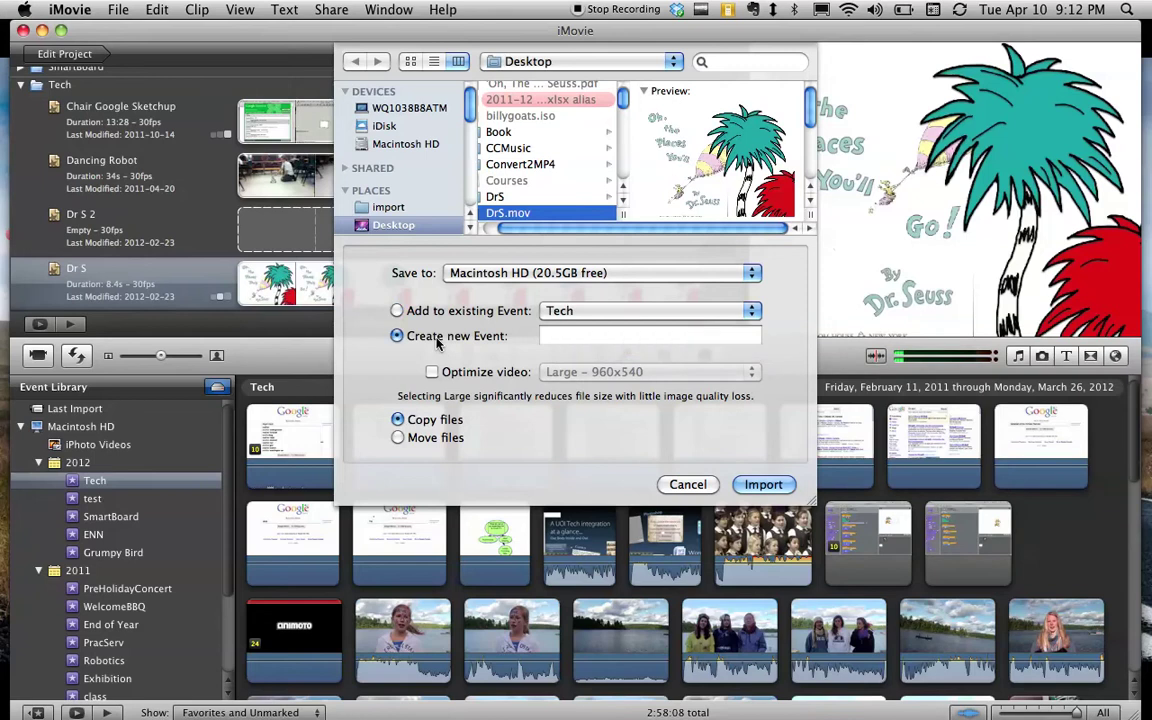
{"action": "left_click", "coordinate": [588, 340]}
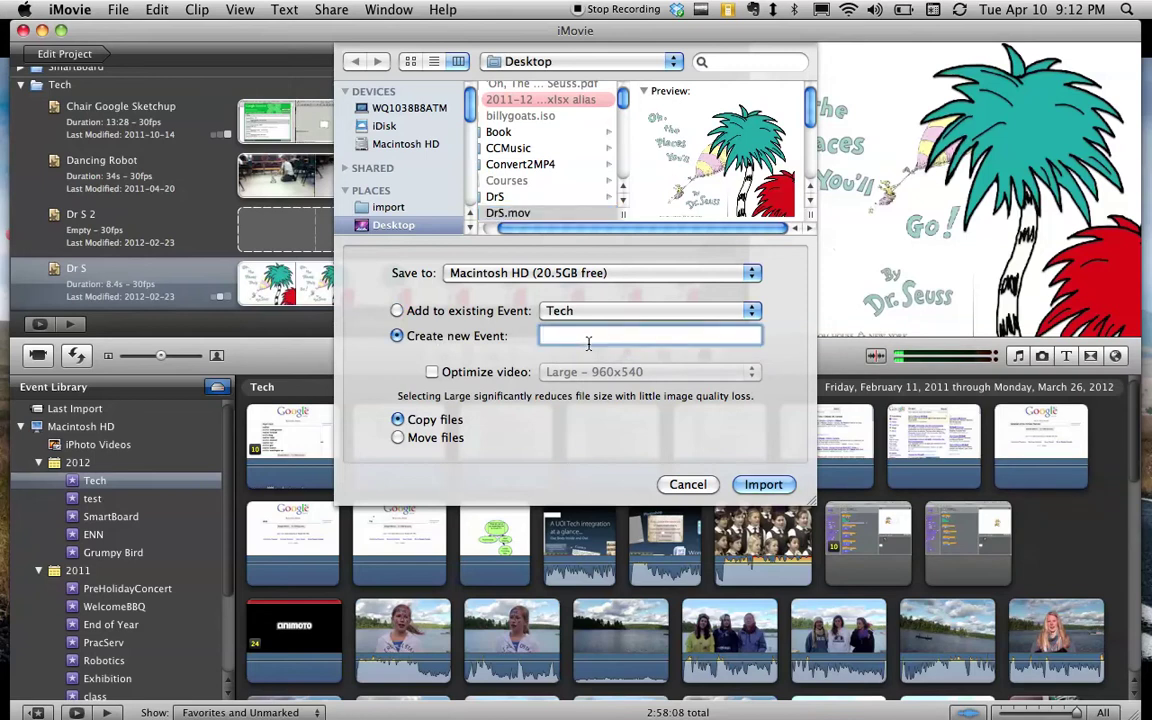
{"action": "type", "text": "Animation"}
{"action": "left_click", "coordinate": [765, 485]}
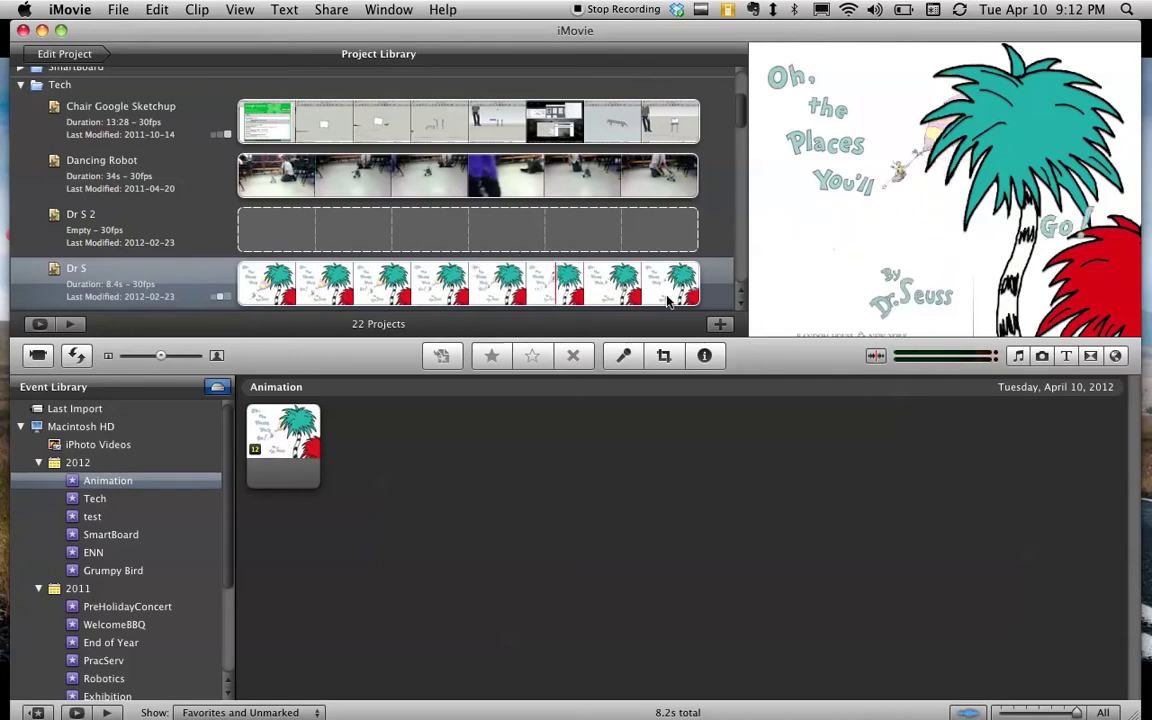
Step: Create an empty new iMovie project named 'Animation'
{"action": "left_click", "coordinate": [718, 325]}
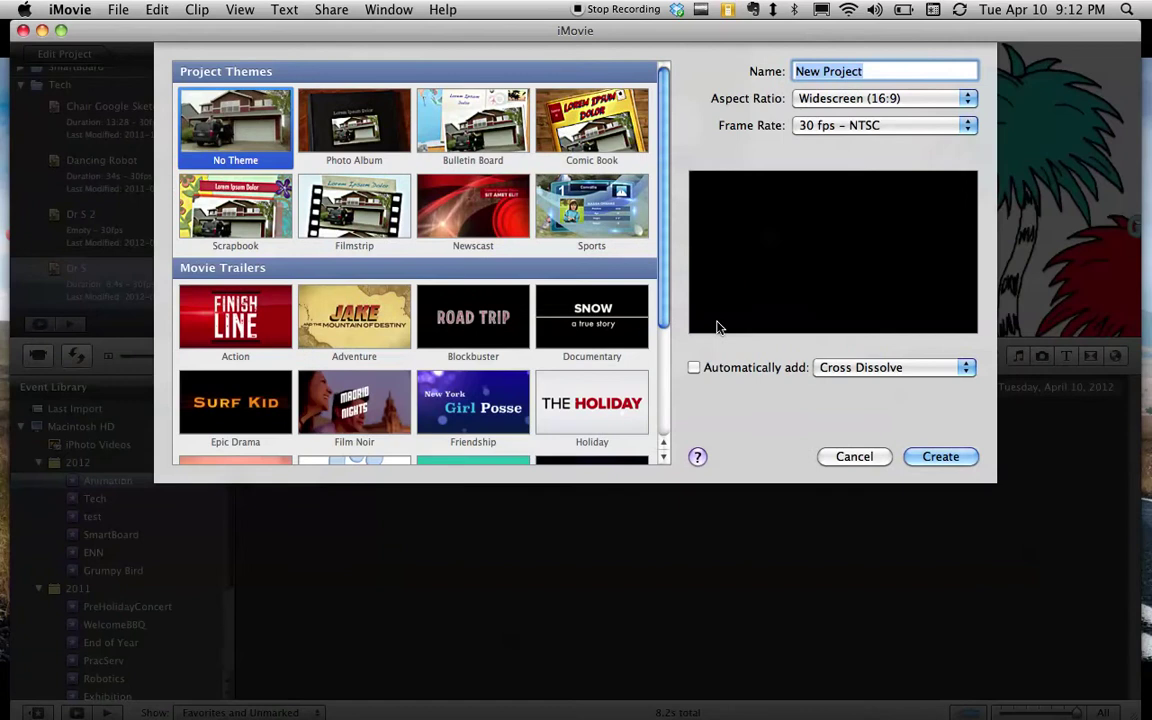
{"action": "type", "text": "Animation"}
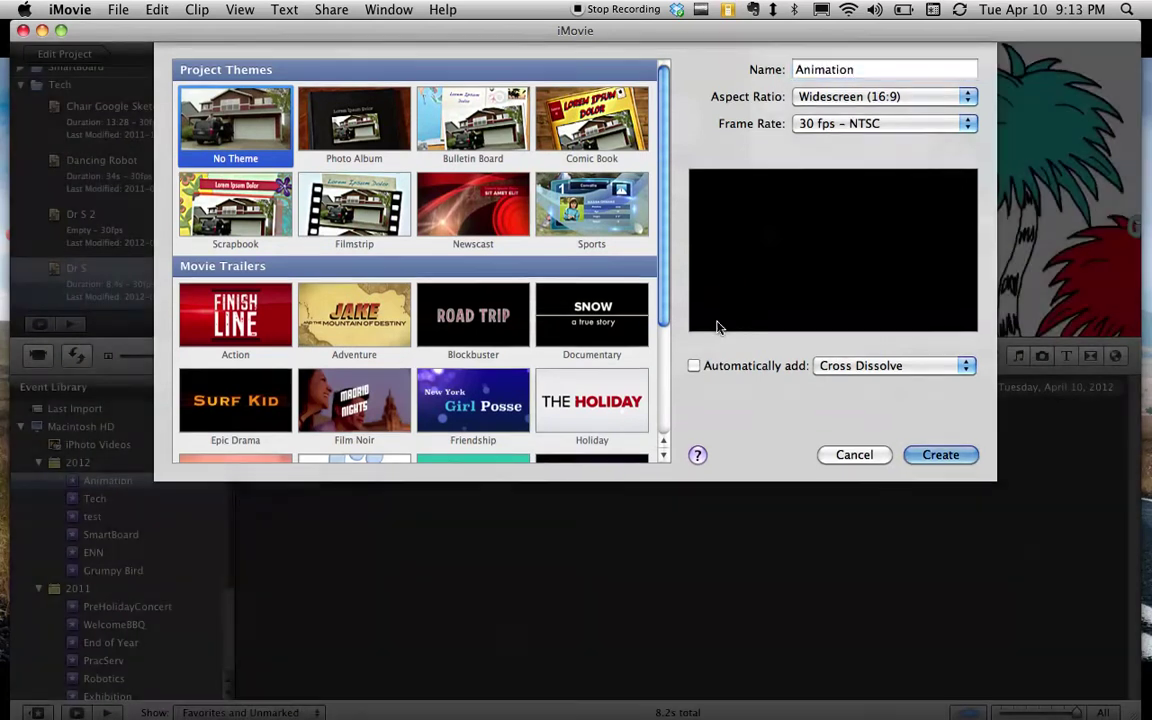
{"action": "key", "text": "Return"}
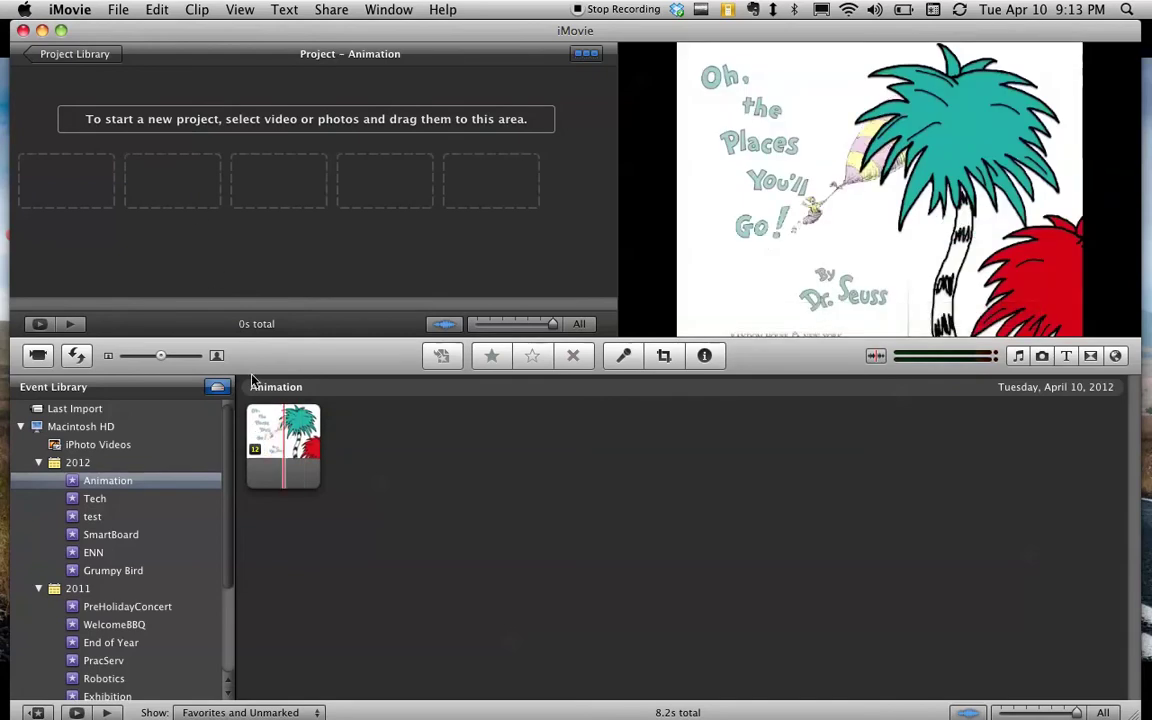
Step: Add the whole 8.2-second Dr. Seuss clip to the project and change it to 24 fps
{"action": "left_click", "coordinate": [268, 440]}
{"action": "left_click_drag", "start_coordinate": [265, 425], "coordinate": [238, 419]}
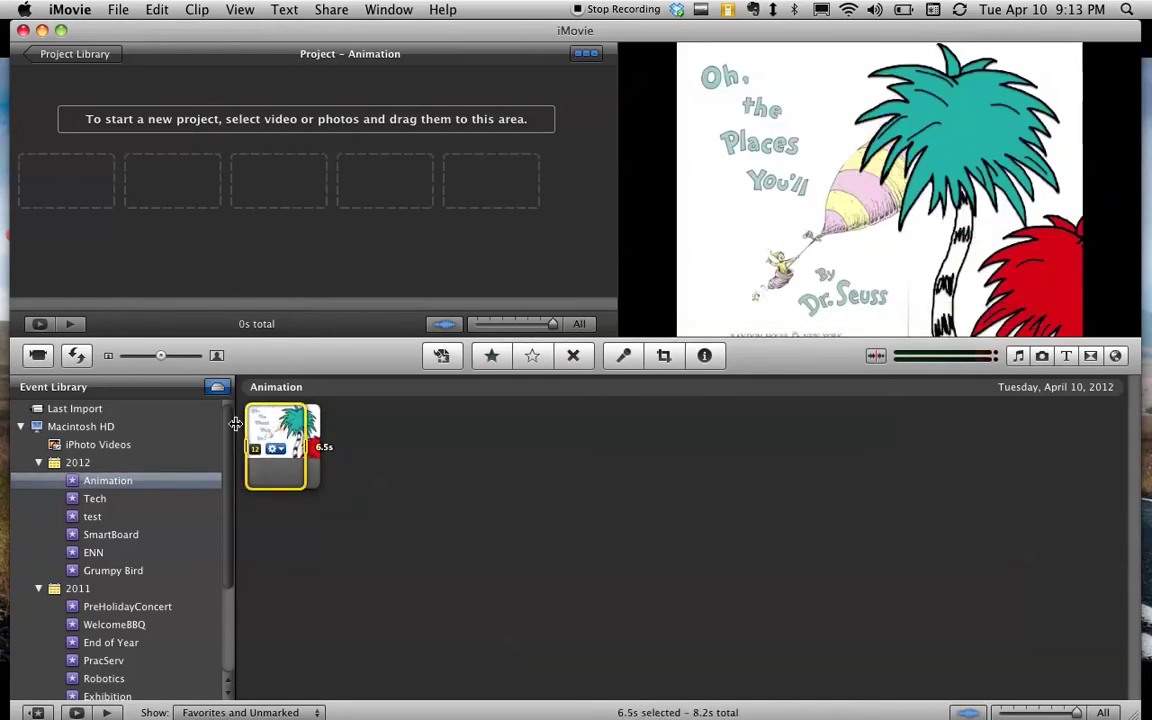
{"action": "left_click_drag", "start_coordinate": [326, 444], "coordinate": [210, 207]}
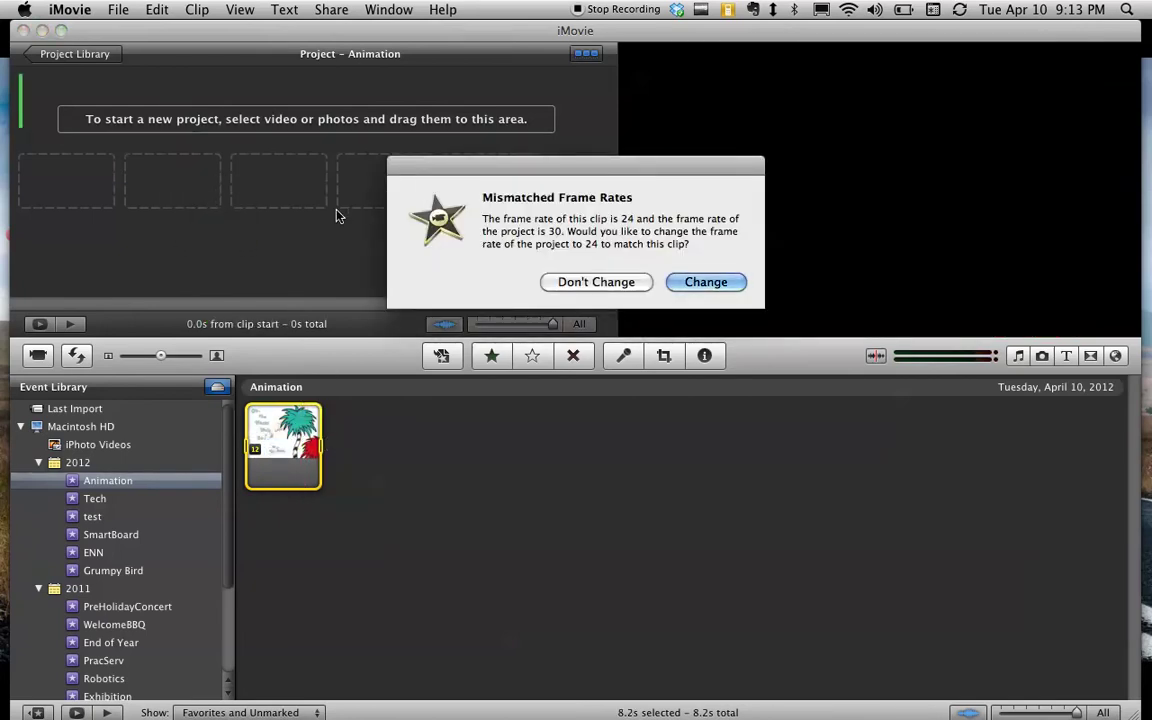
{"action": "left_click", "coordinate": [696, 283]}
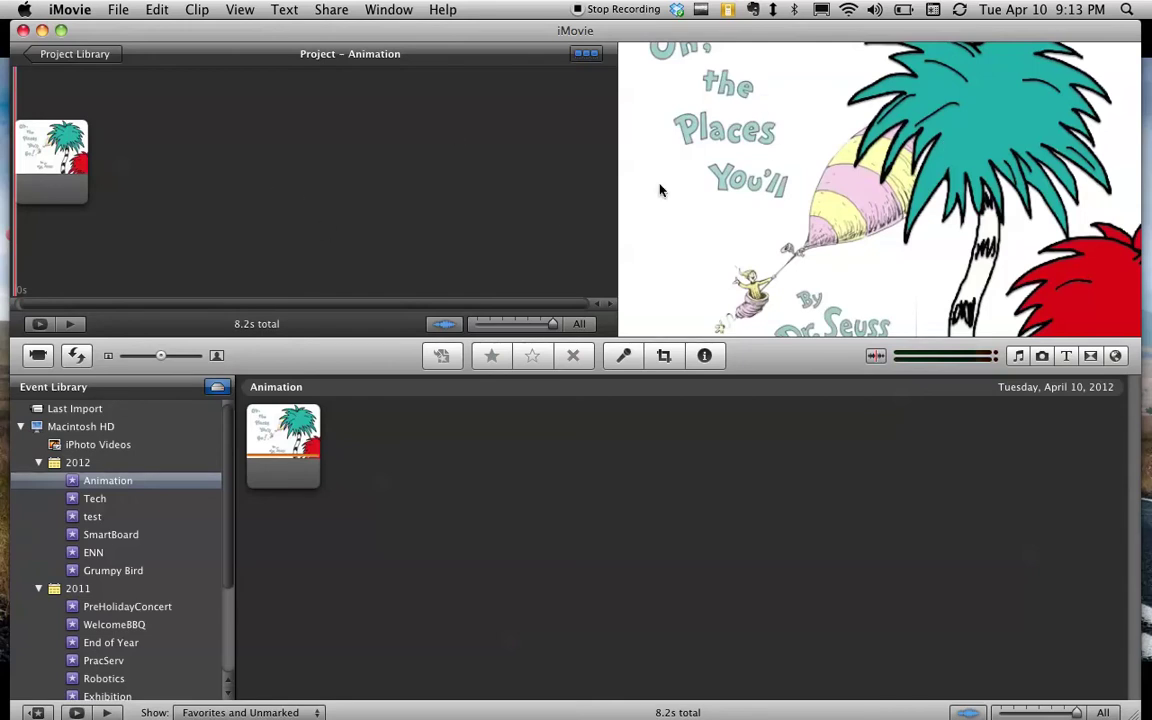
Step: Set the Dr. Seuss clip's cropping to Fit so the whole page shows
{"action": "left_click", "coordinate": [52, 137]}
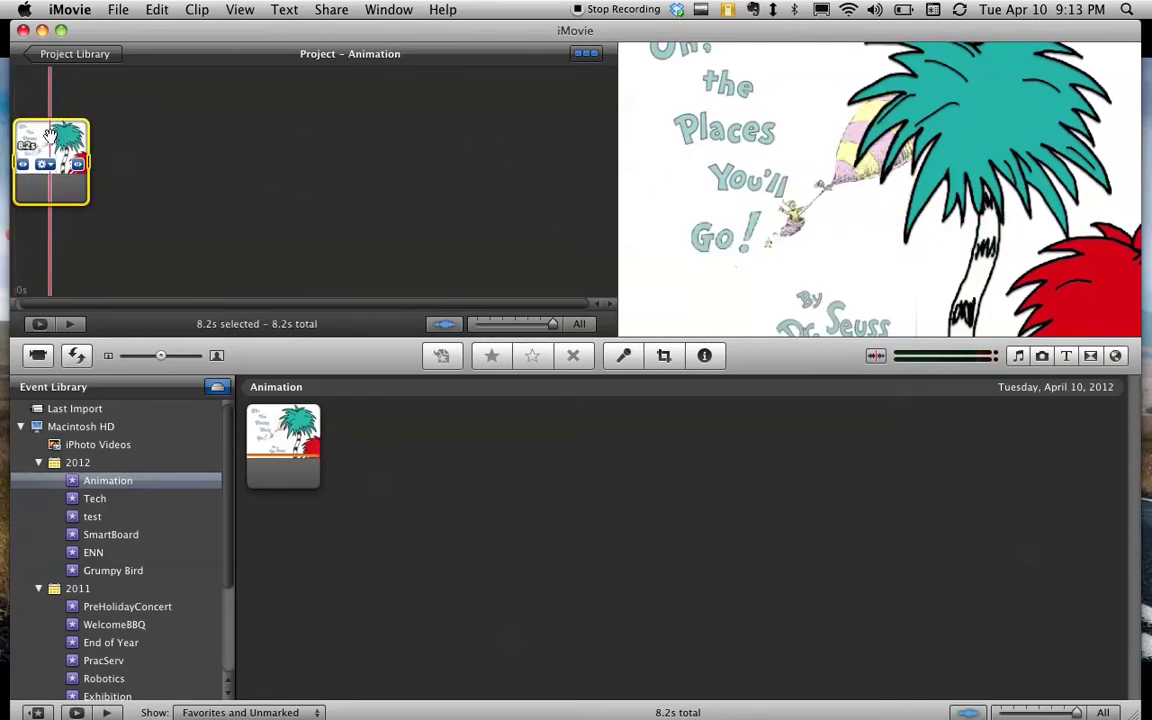
{"action": "left_click", "coordinate": [45, 165]}
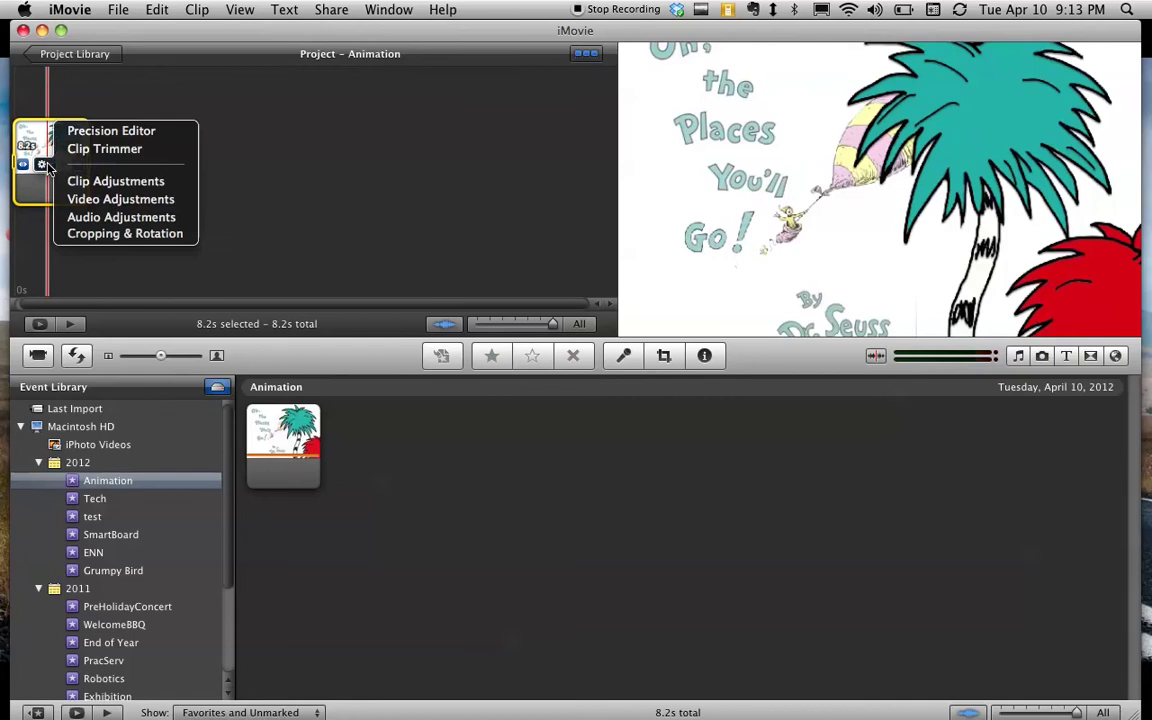
{"action": "left_click", "coordinate": [98, 236]}
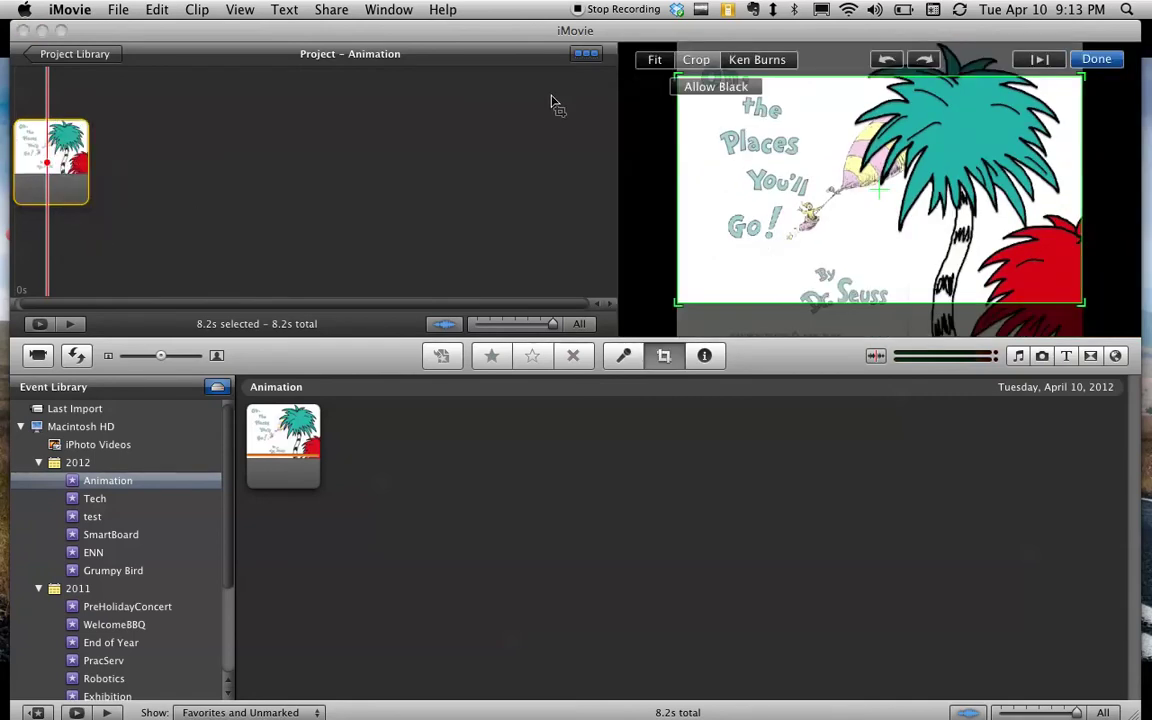
{"action": "left_click", "coordinate": [653, 60]}
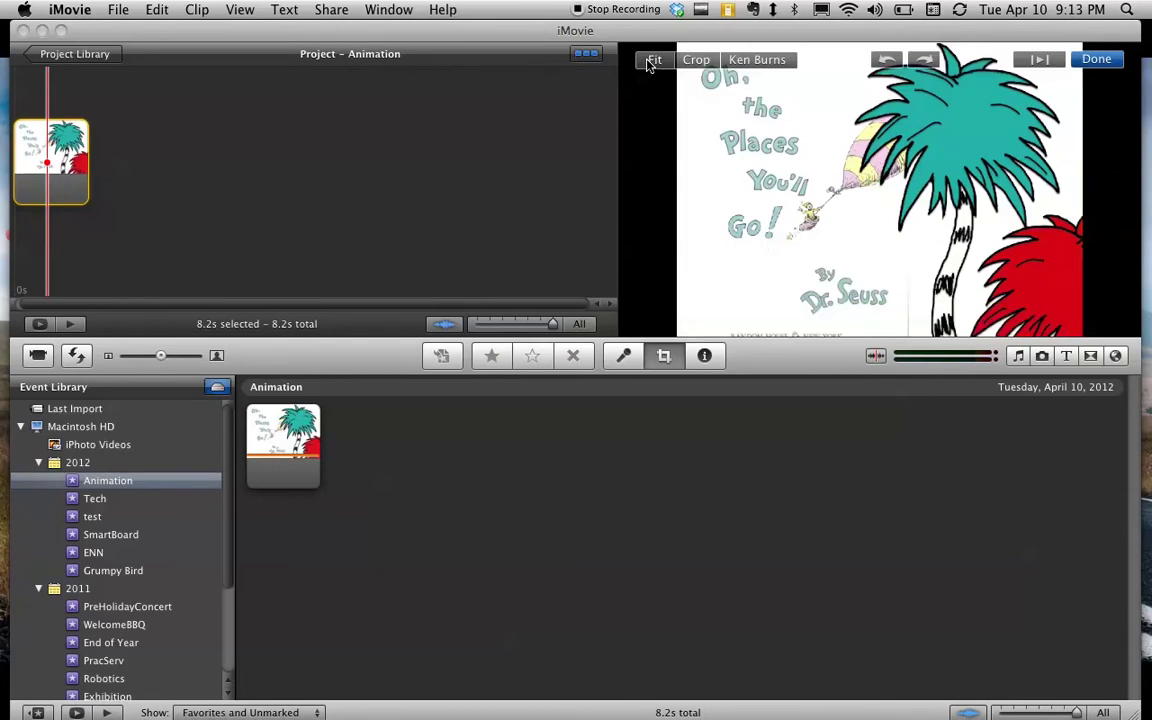
{"action": "left_click", "coordinate": [1096, 60]}
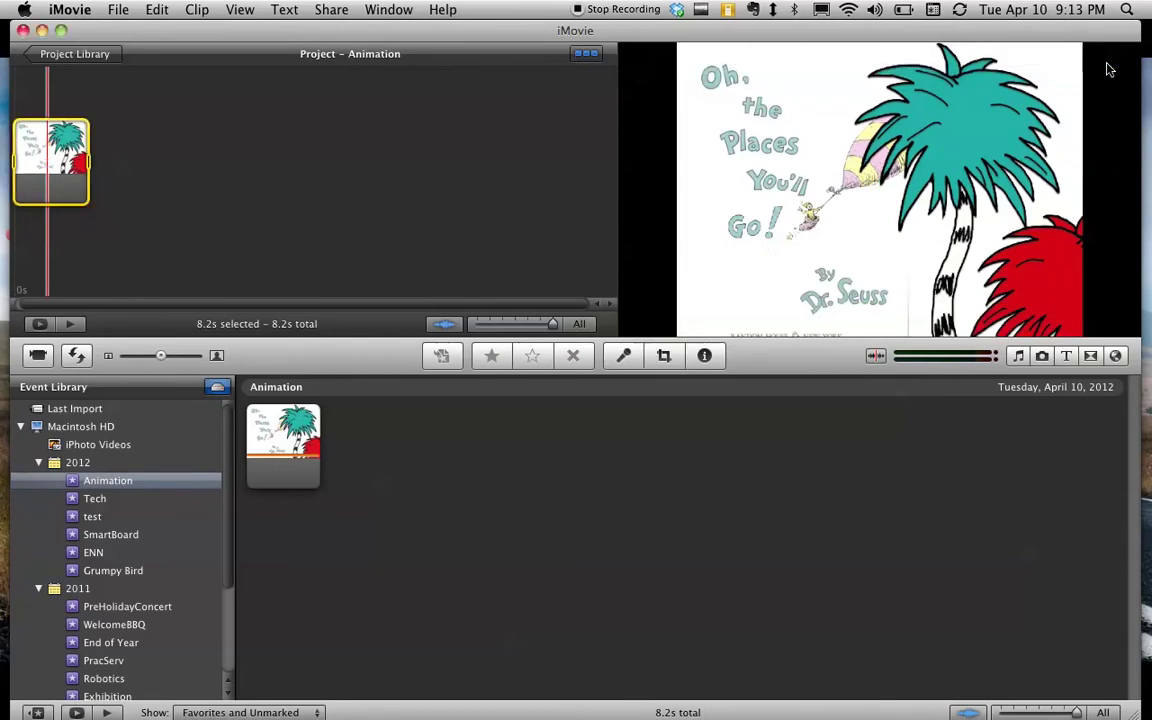
Step: Play the project through and widen the timeline zoom to spread out the clip
{"action": "key", "text": "backslash"}
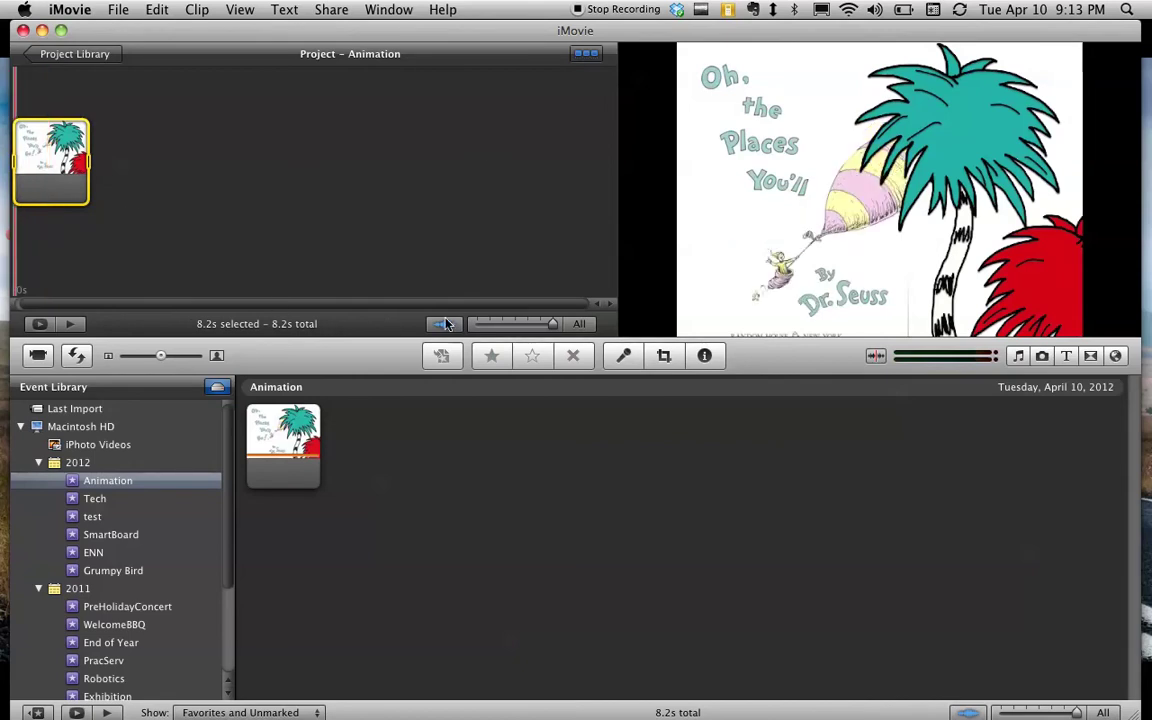
{"action": "left_click_drag", "start_coordinate": [553, 327], "coordinate": [502, 328]}
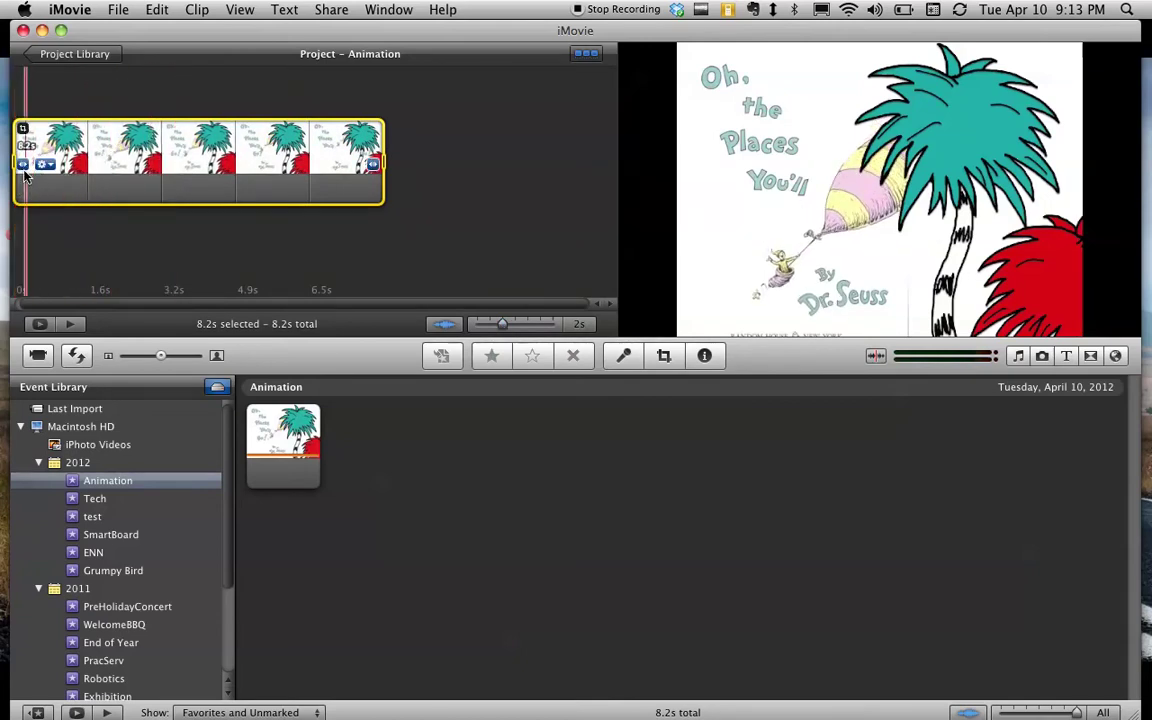
{"action": "key", "text": "space"}
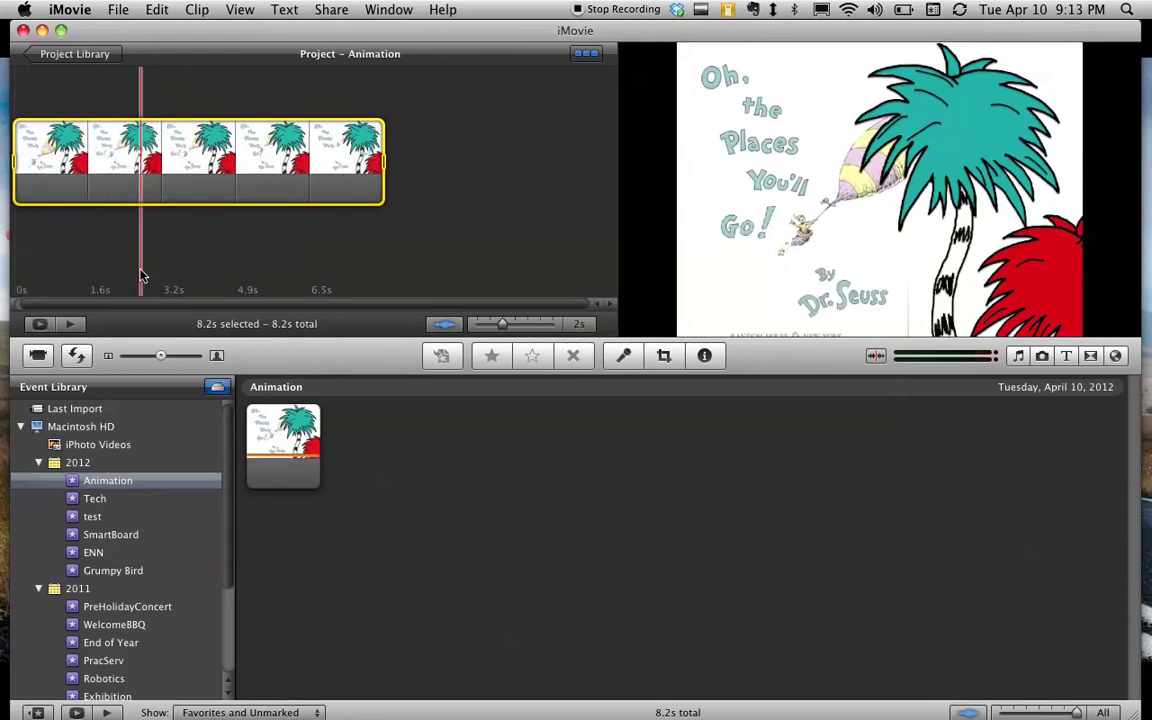
Step: Record a 4-second voiceover from the clip's start and play the project back with it
{"action": "left_click", "coordinate": [623, 356]}
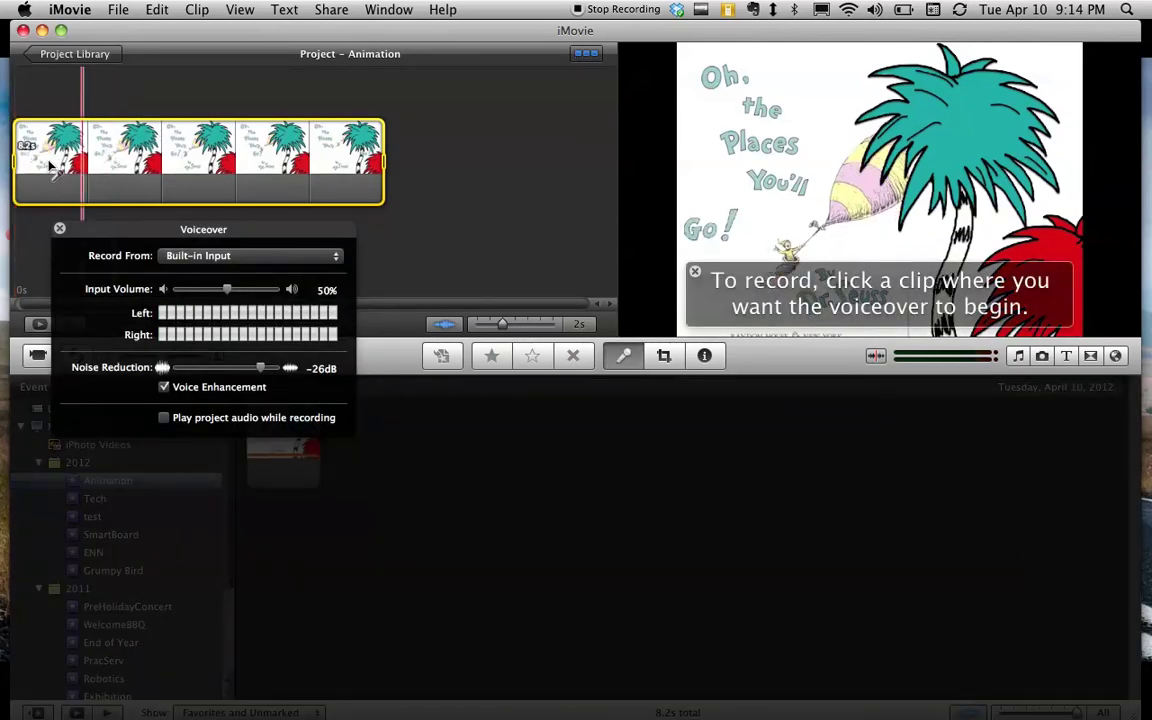
{"action": "left_click", "coordinate": [32, 160]}
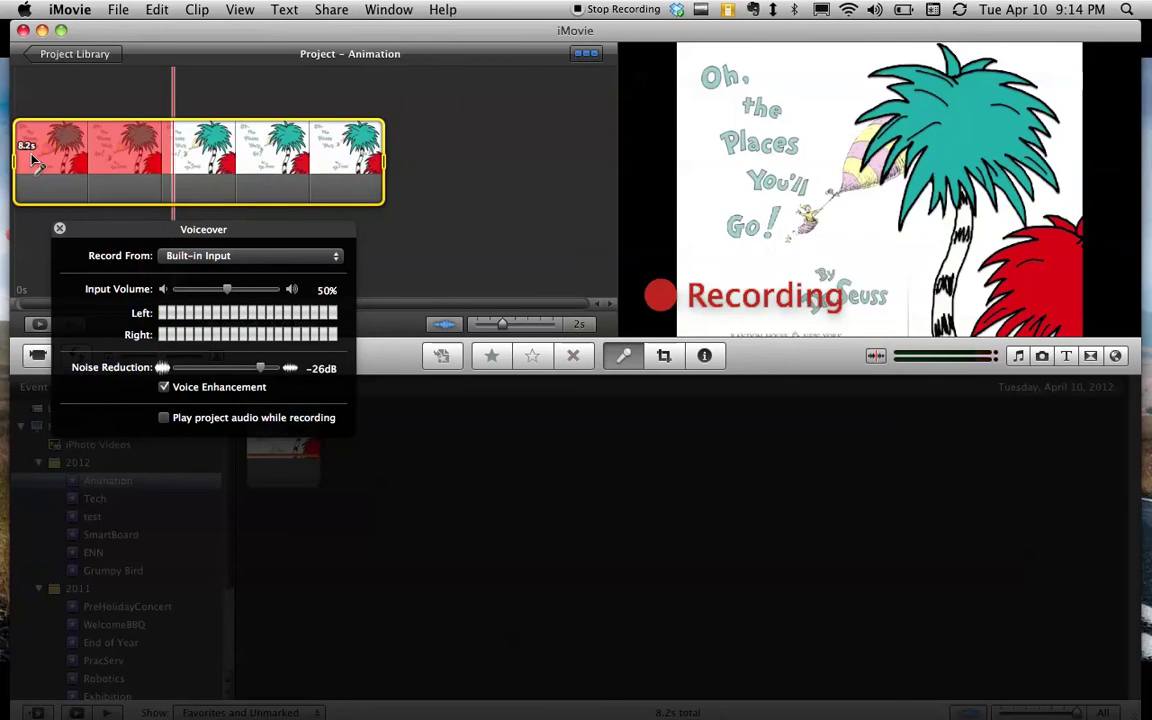
{"action": "left_click", "coordinate": [32, 157]}
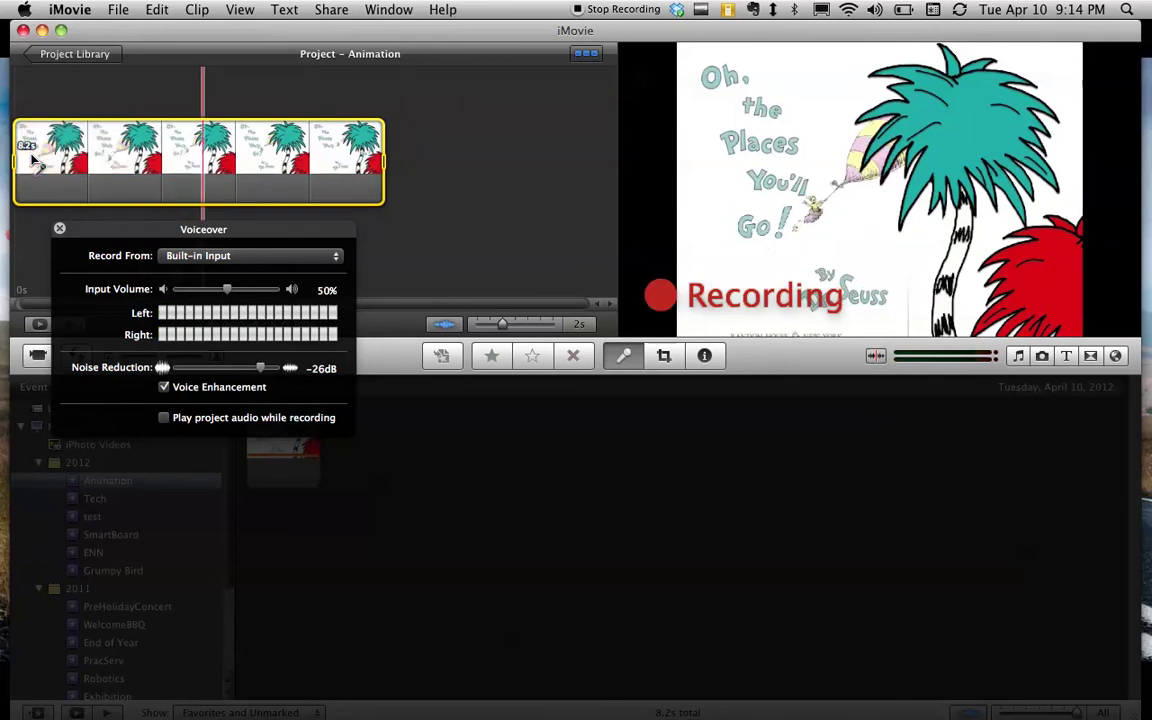
{"action": "left_click", "coordinate": [60, 231]}
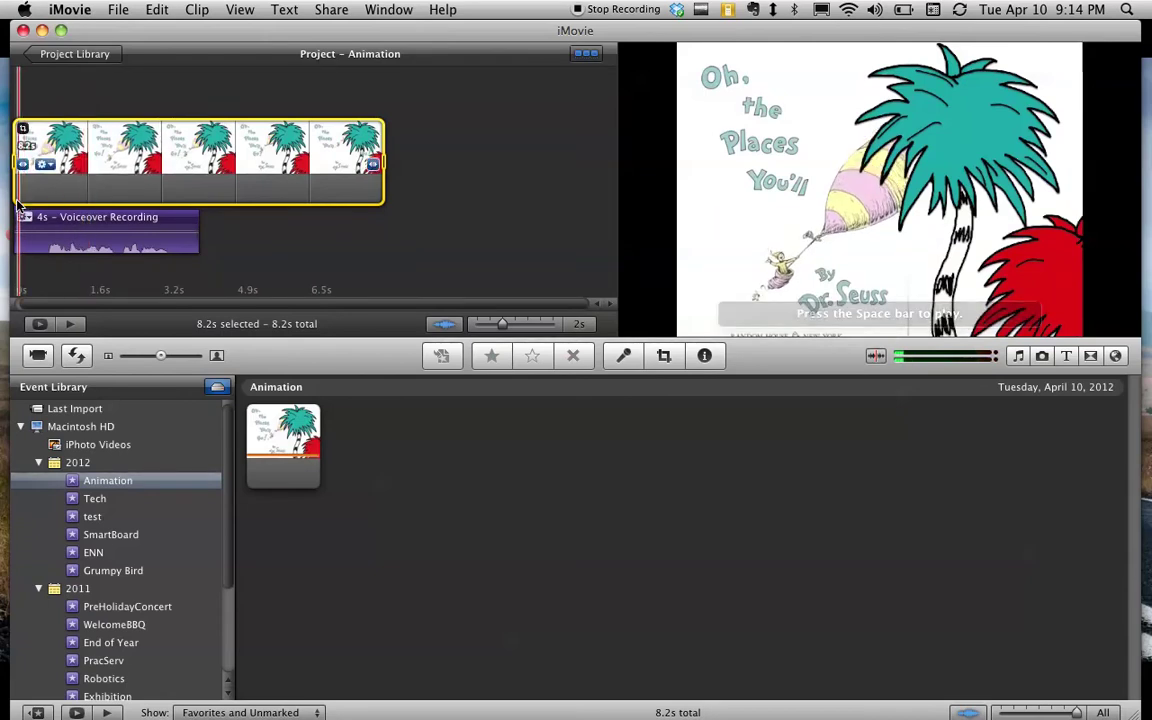
{"action": "key", "text": "space"}
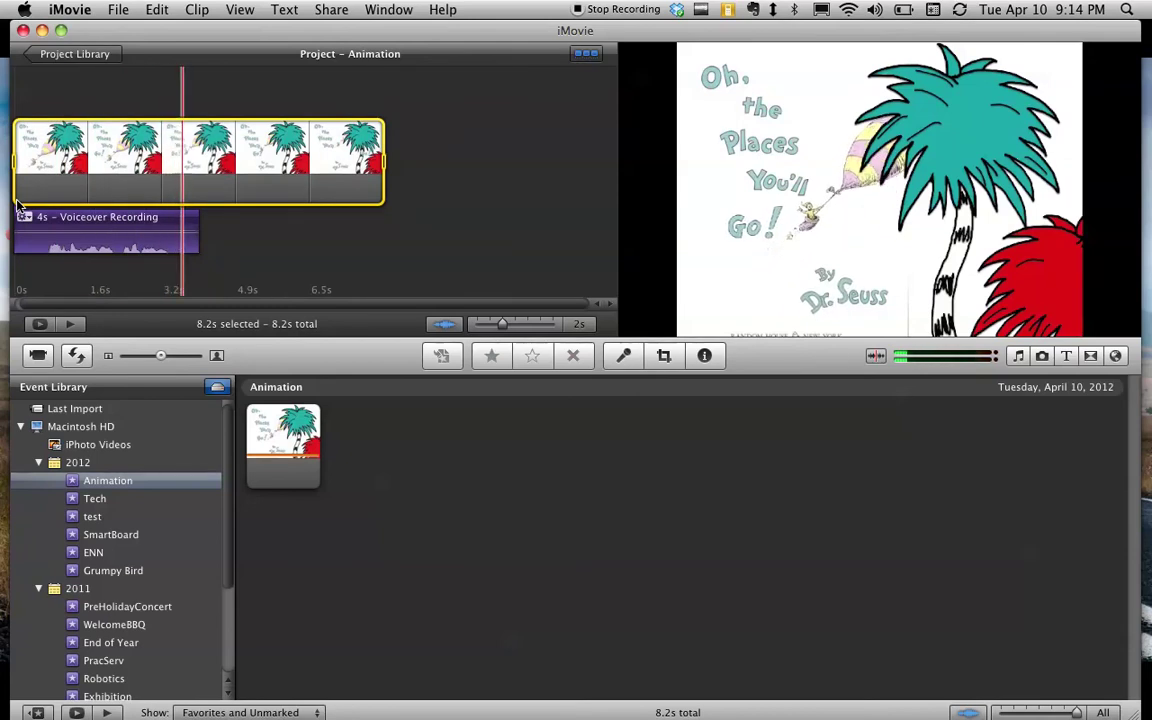
{"action": "key", "text": "space"}
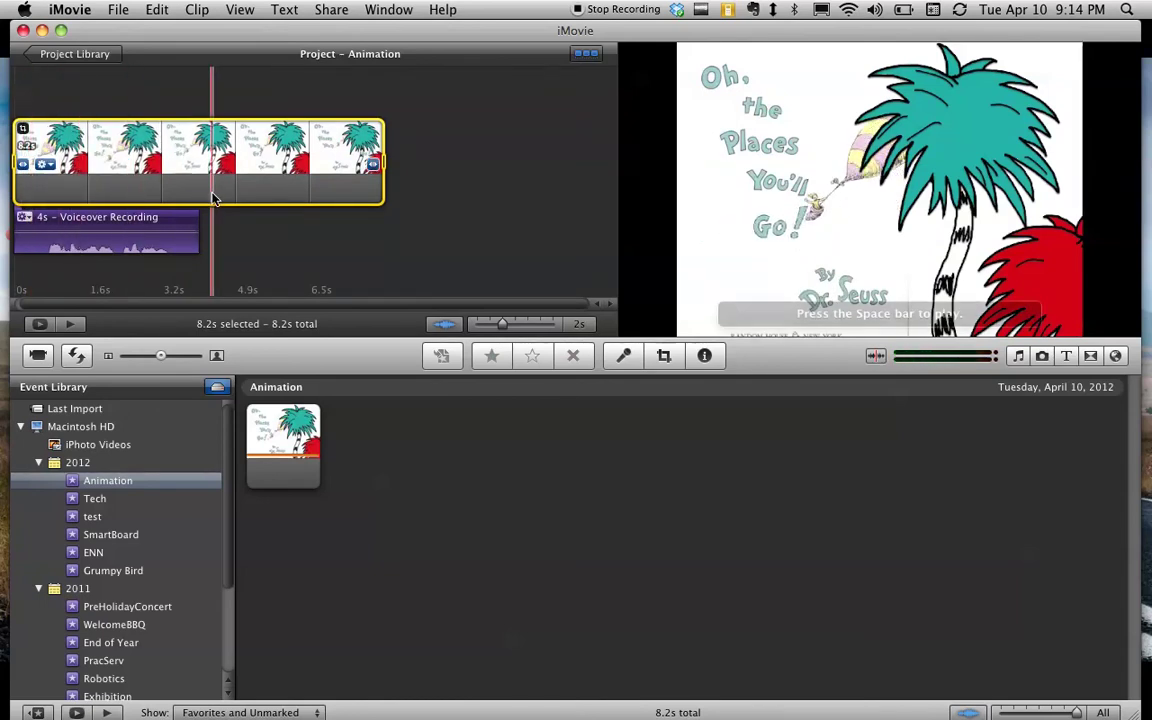
Step: Drag a range of the Animation event clip in after the first clip, making the project 16 seconds
{"action": "left_click", "coordinate": [271, 430]}
{"action": "left_click_drag", "start_coordinate": [257, 428], "coordinate": [432, 231]}
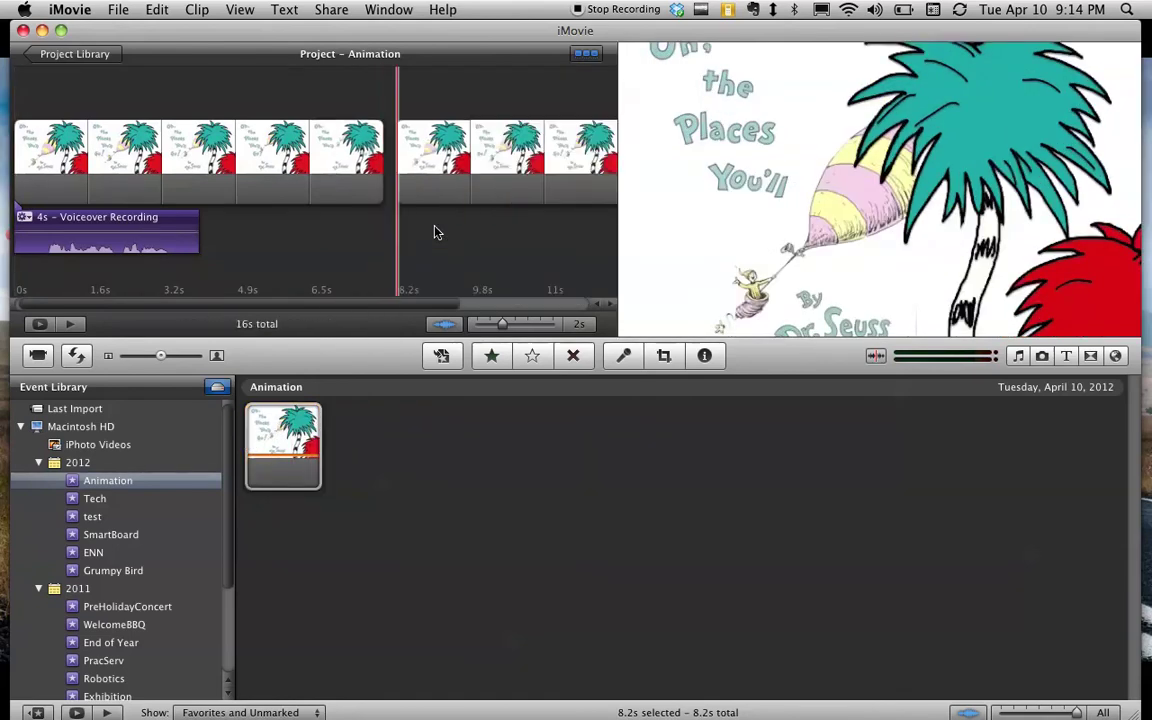
{"action": "left_click_drag", "start_coordinate": [331, 305], "coordinate": [237, 300]}
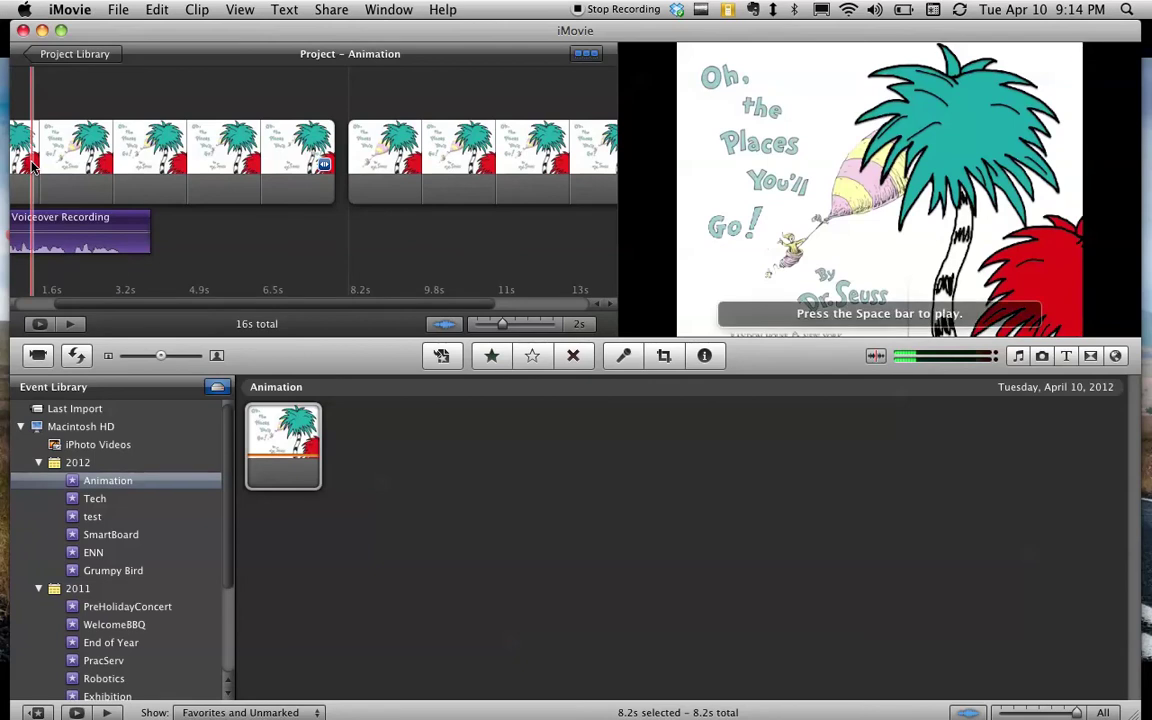
{"action": "scroll", "coordinate": [32, 167], "scroll_direction": "left", "scroll_amount": 3}
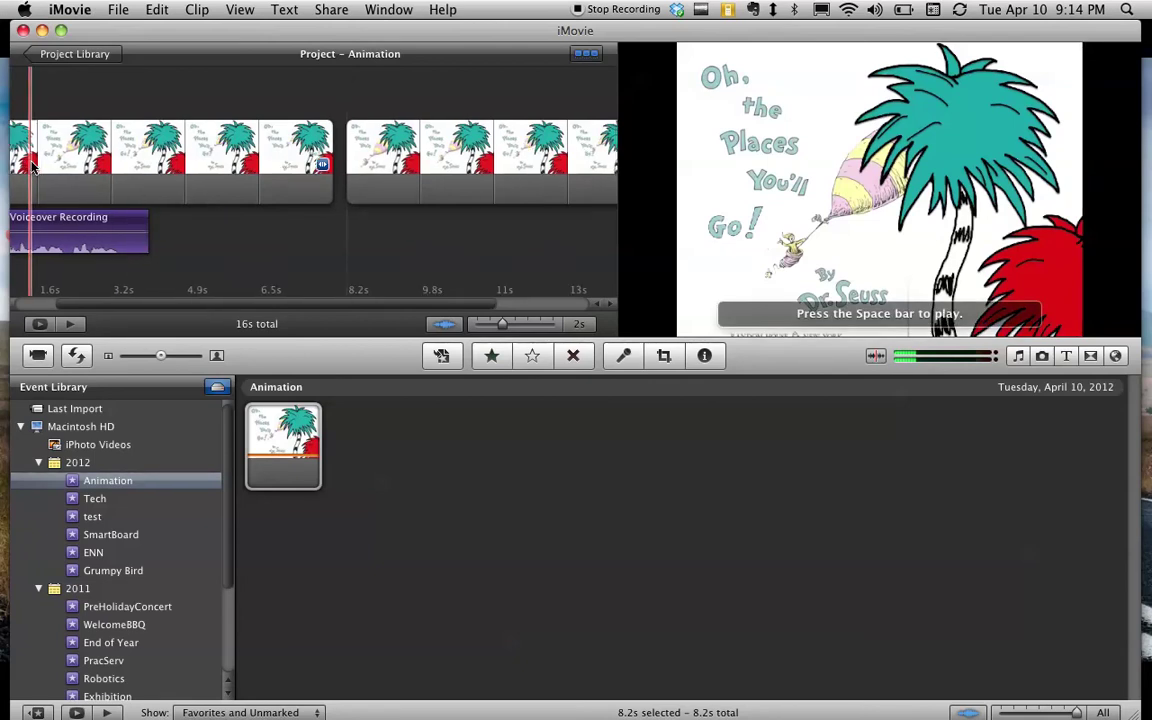
{"action": "scroll", "coordinate": [32, 167], "scroll_direction": "left", "scroll_amount": 3}
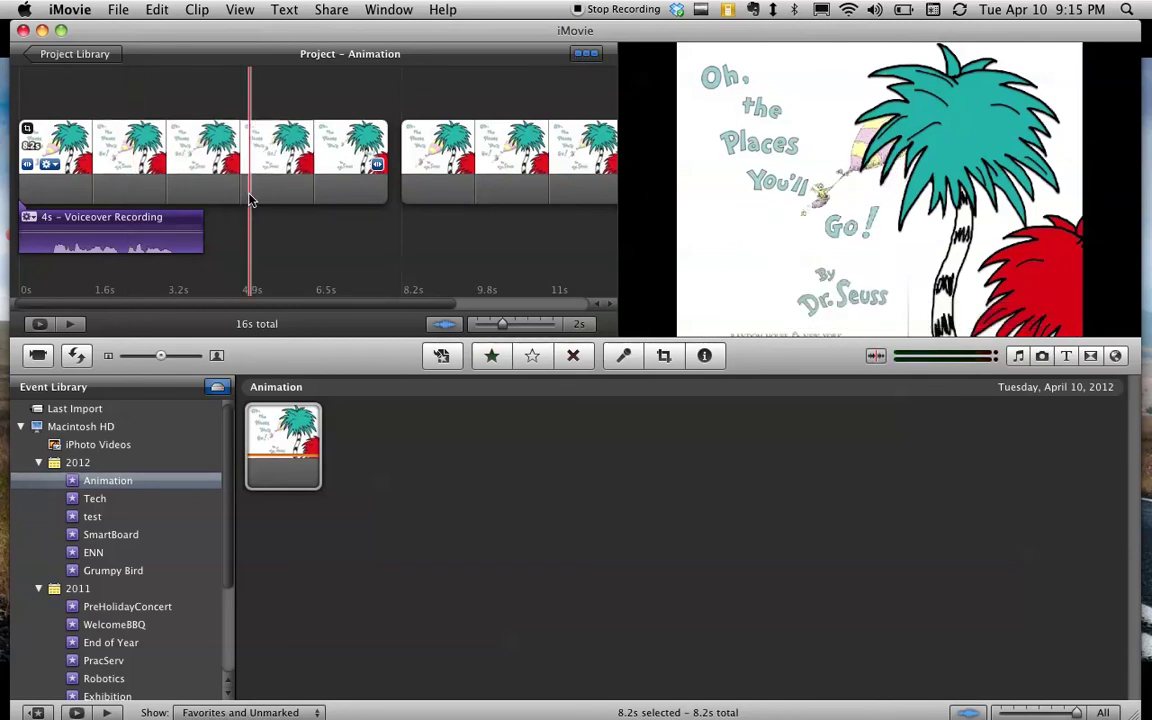
Step: Export the project as Animation.m4v at Medium 640x360, then reveal the desktop
{"action": "left_click", "coordinate": [331, 9]}
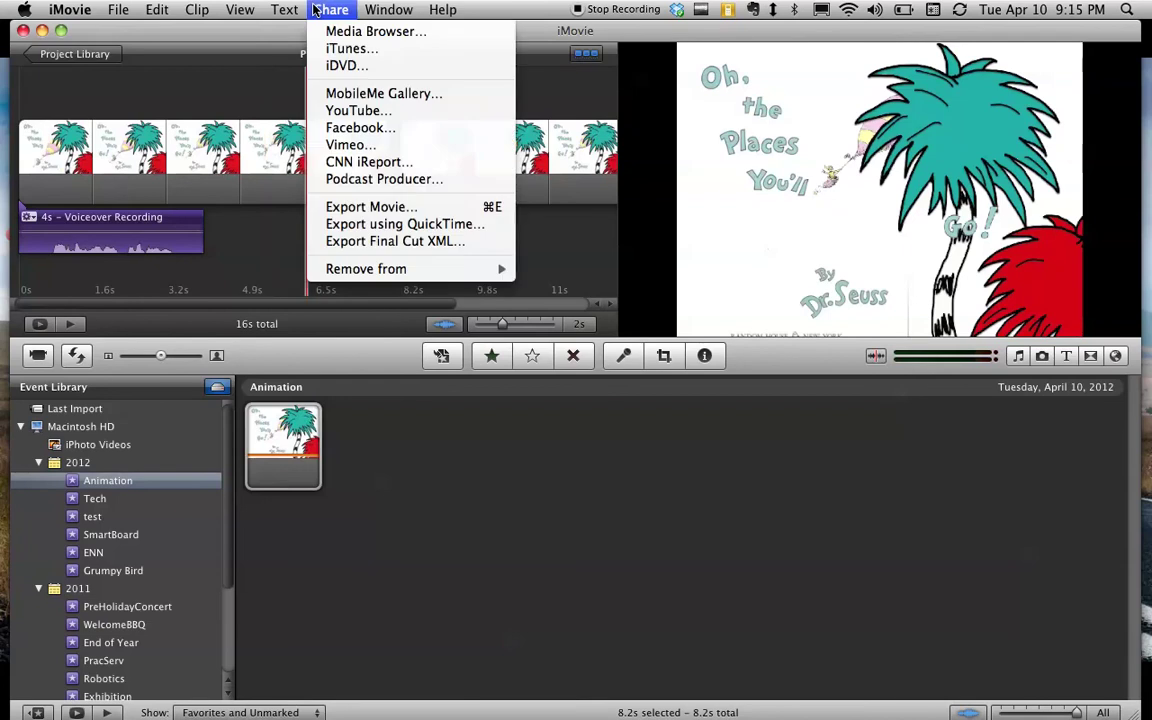
{"action": "left_click", "coordinate": [368, 206]}
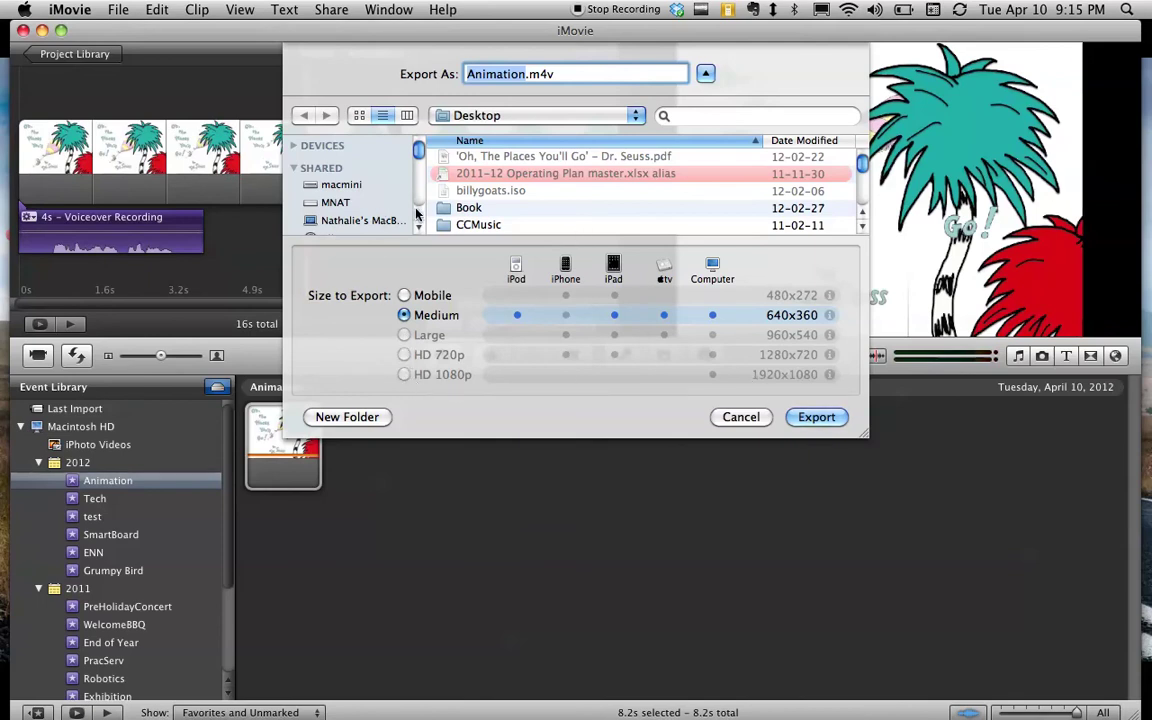
{"action": "left_click", "coordinate": [810, 416]}
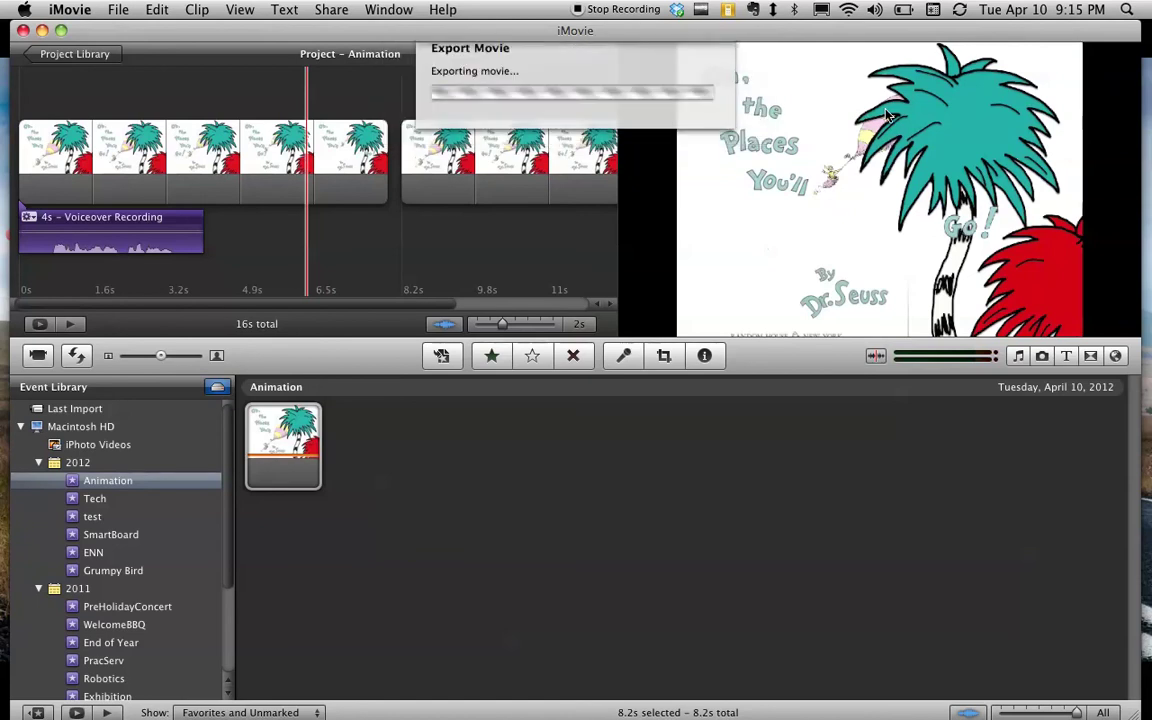
{"action": "key", "text": "F11"}
{"action": "left_click", "coordinate": [897, 272]}
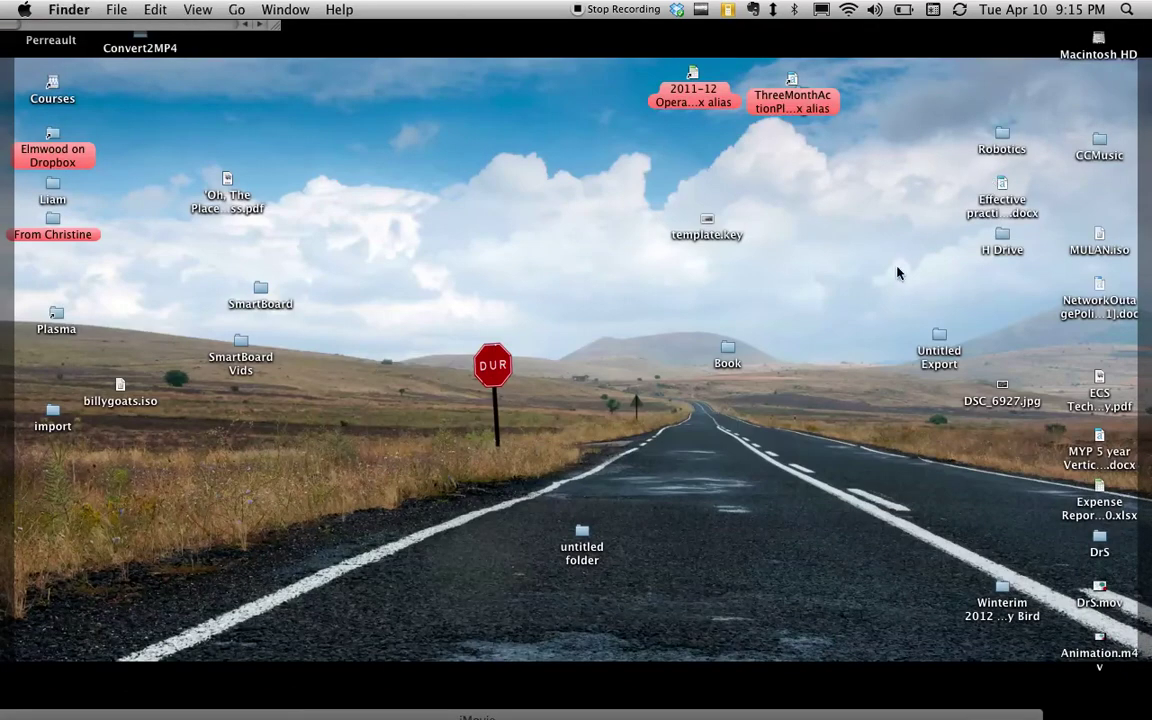
Step: Play Animation.m4v in QuickTime Player, then close the player window
{"action": "double_click", "coordinate": [1099, 643]}
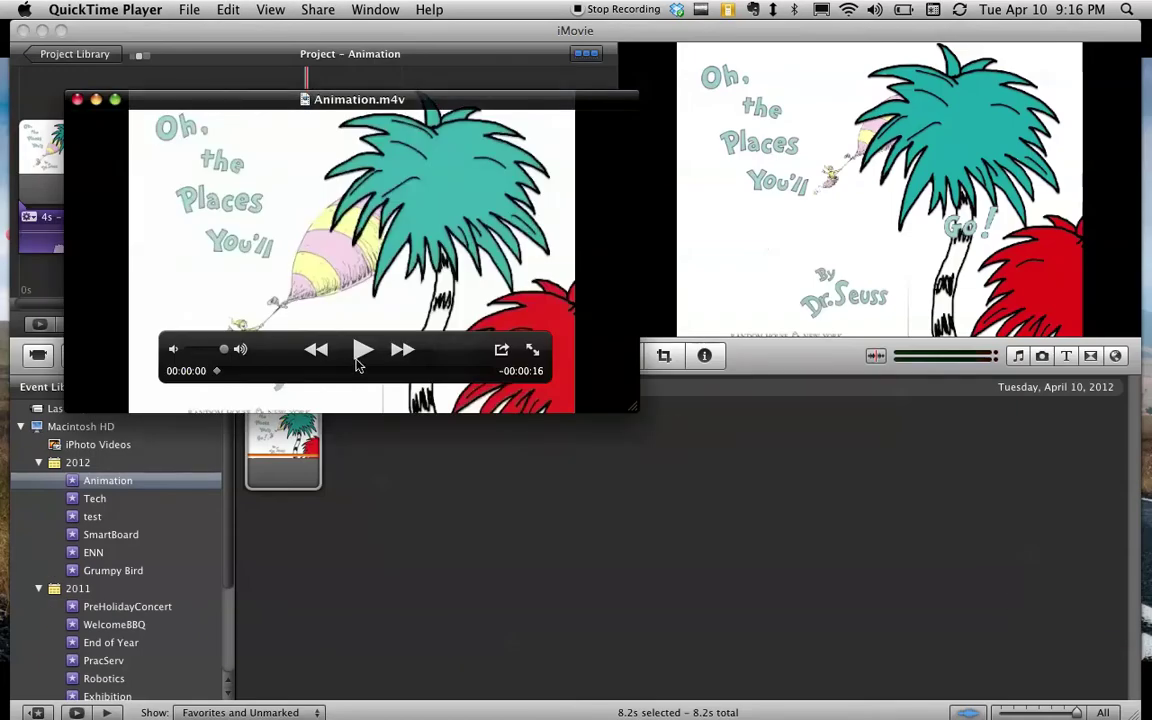
{"action": "left_click", "coordinate": [356, 358]}
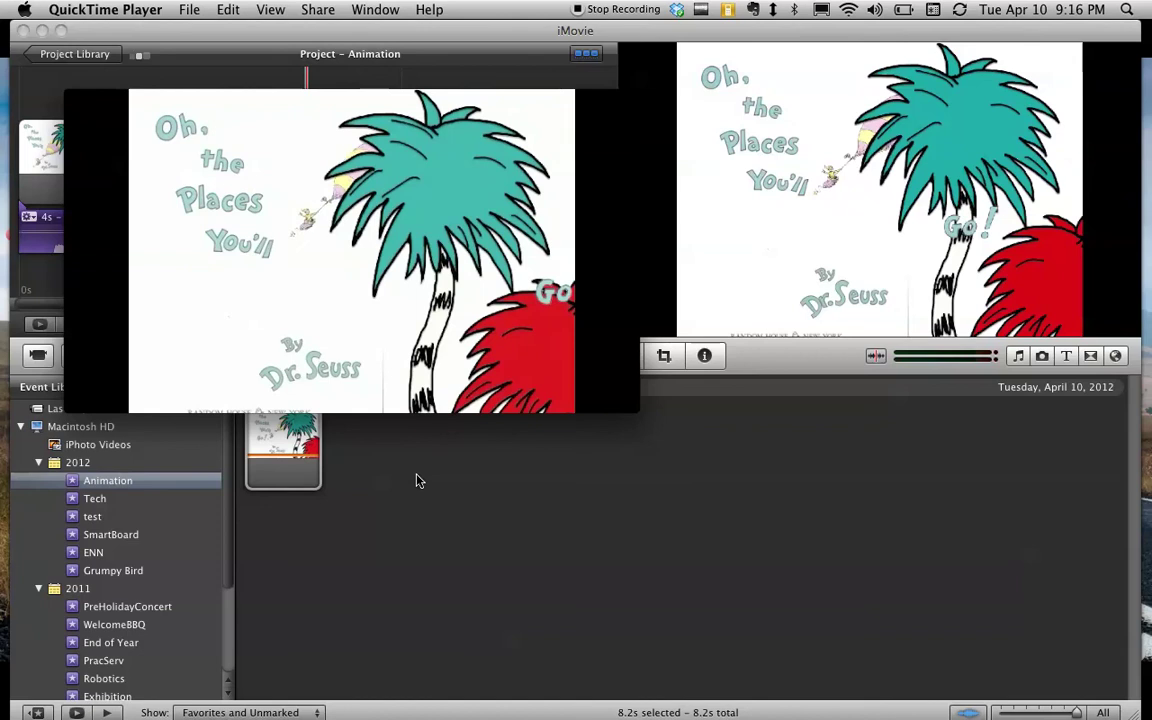
{"action": "mouse_move", "coordinate": [153, 130]}
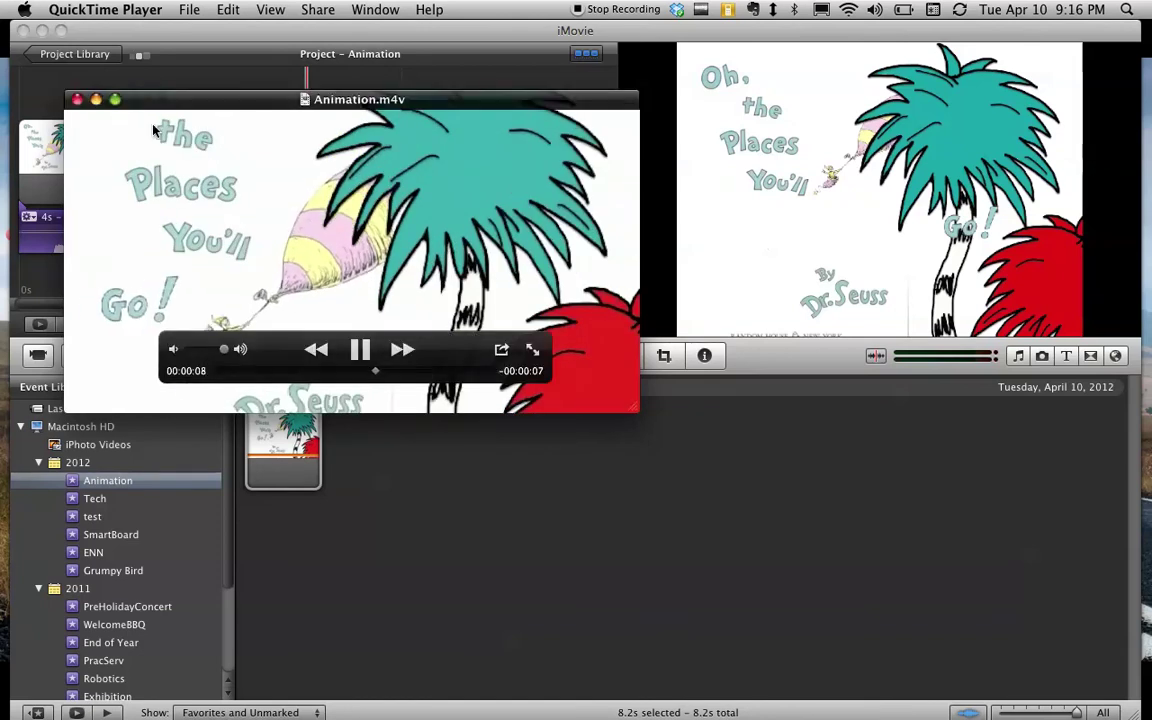
{"action": "left_click", "coordinate": [79, 101]}
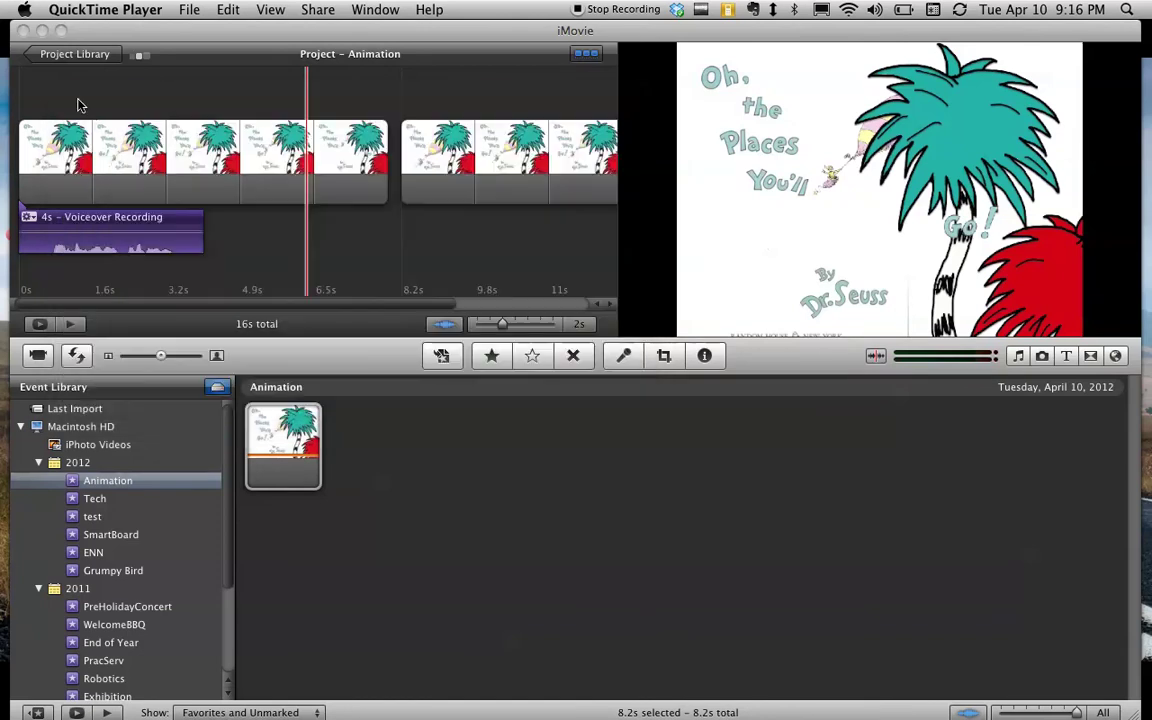
Step: Set the second Dr. Seuss clip's cropping to Fit, dismissing the Shared or Finalized Project warning
{"action": "left_click", "coordinate": [430, 160]}
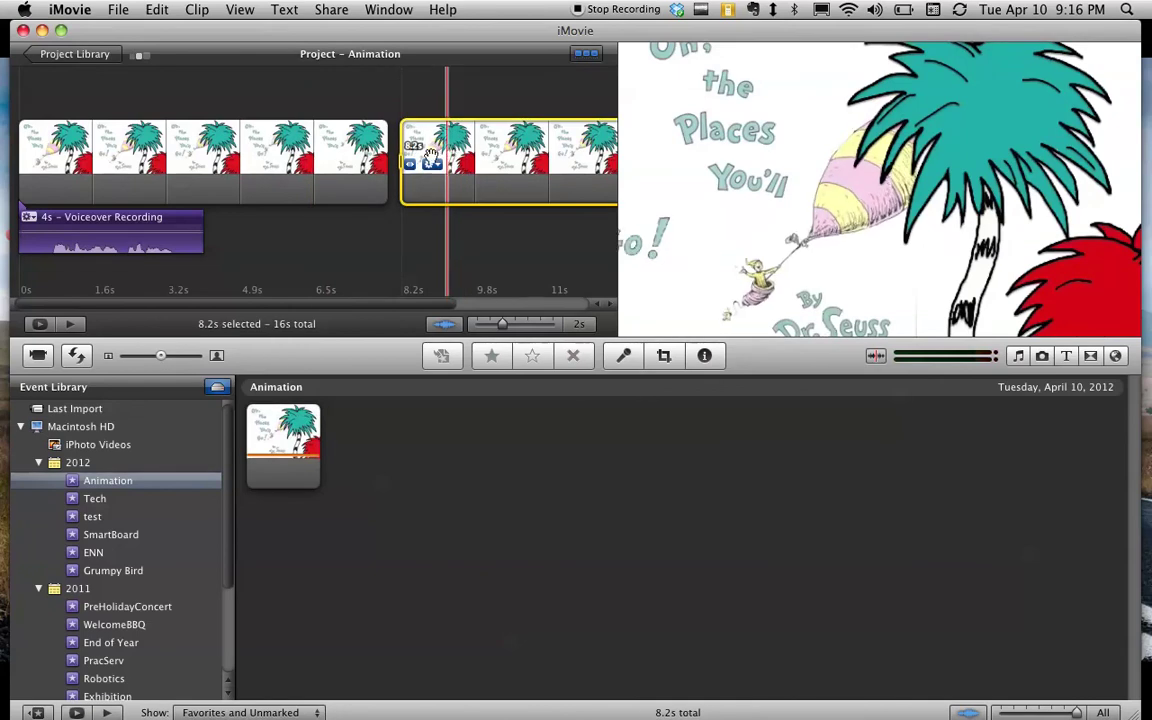
{"action": "left_click", "coordinate": [428, 163]}
{"action": "left_click", "coordinate": [470, 233]}
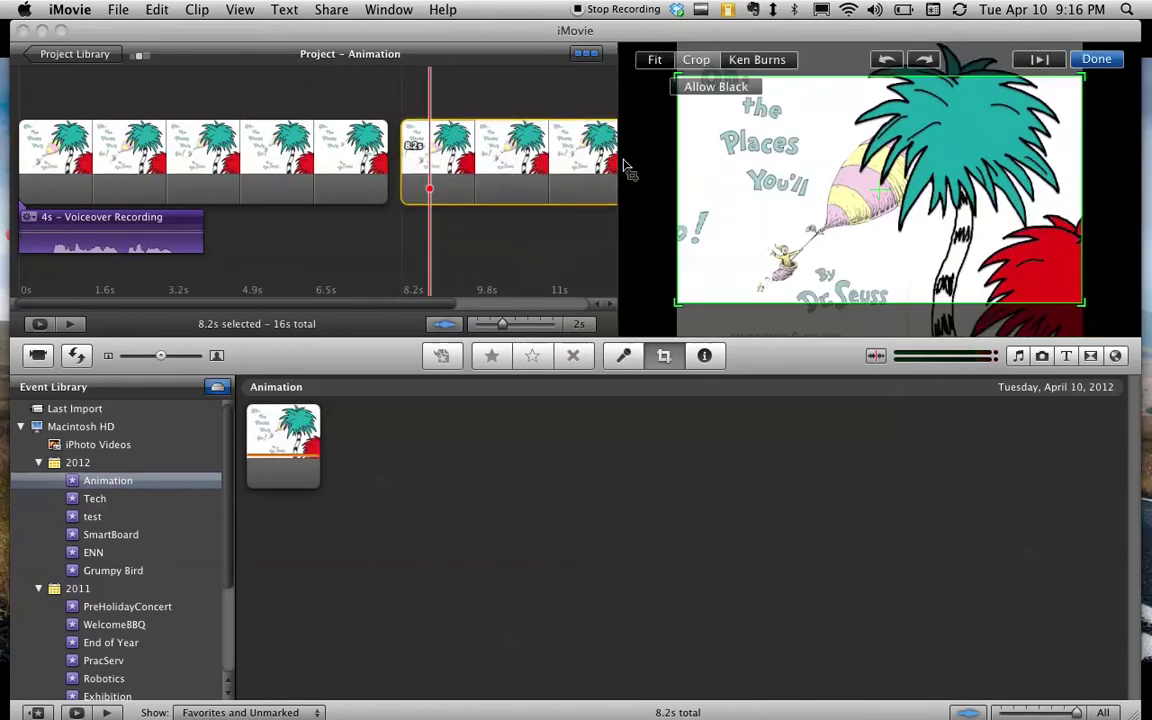
{"action": "left_click", "coordinate": [650, 62]}
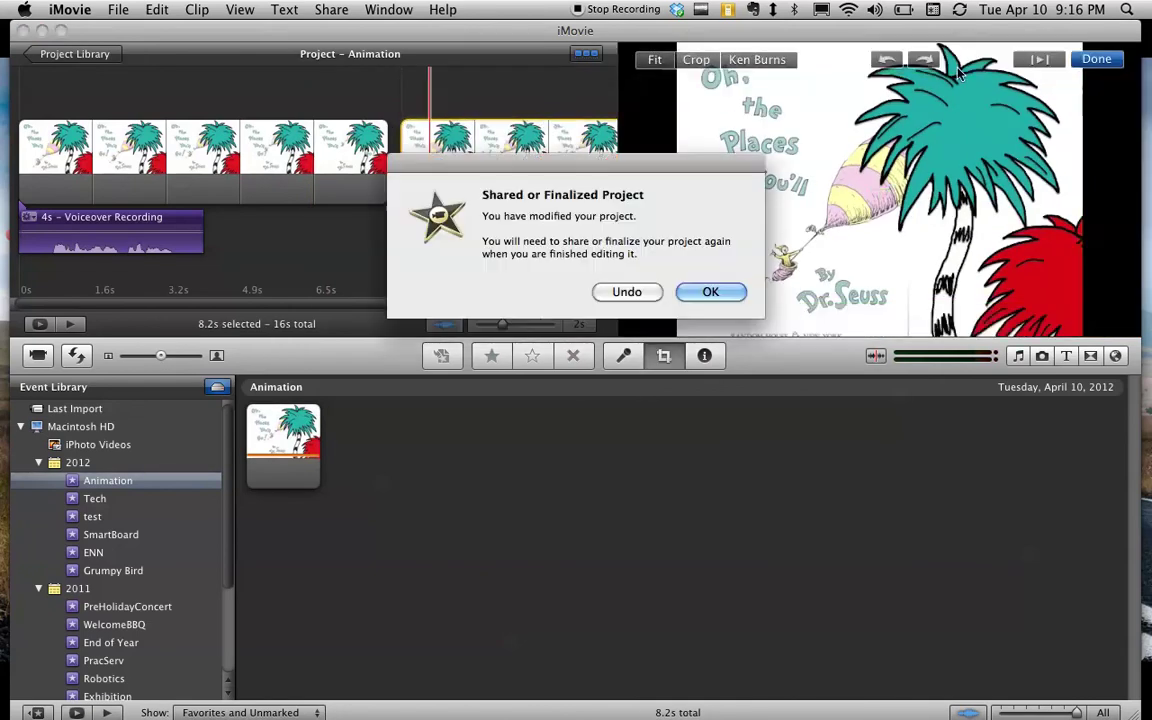
{"action": "left_click", "coordinate": [712, 291]}
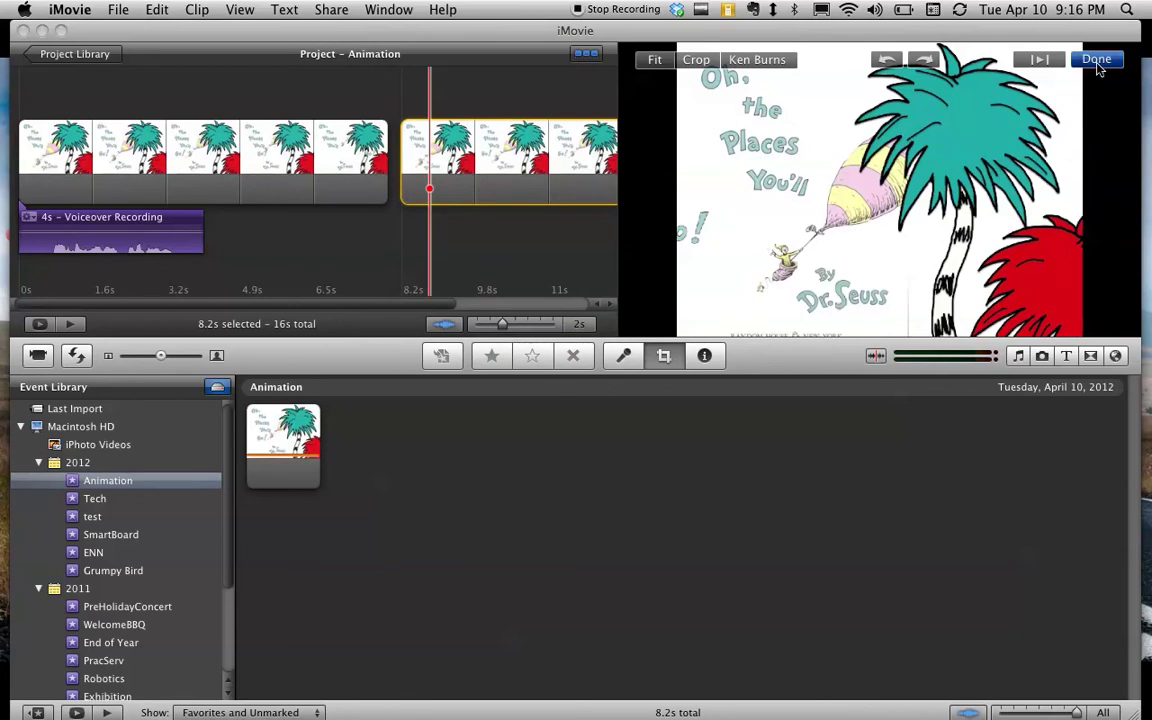